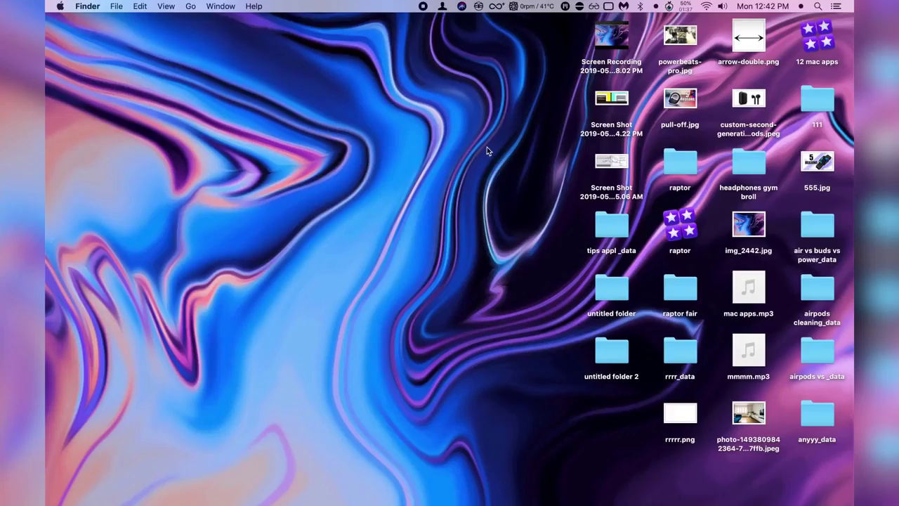
Use HiddenMe's Hide Desktop Icons, then Show Desktop Icons, then Hide Desktop Icons again
{"action": "left_click", "coordinate": [608, 6]}
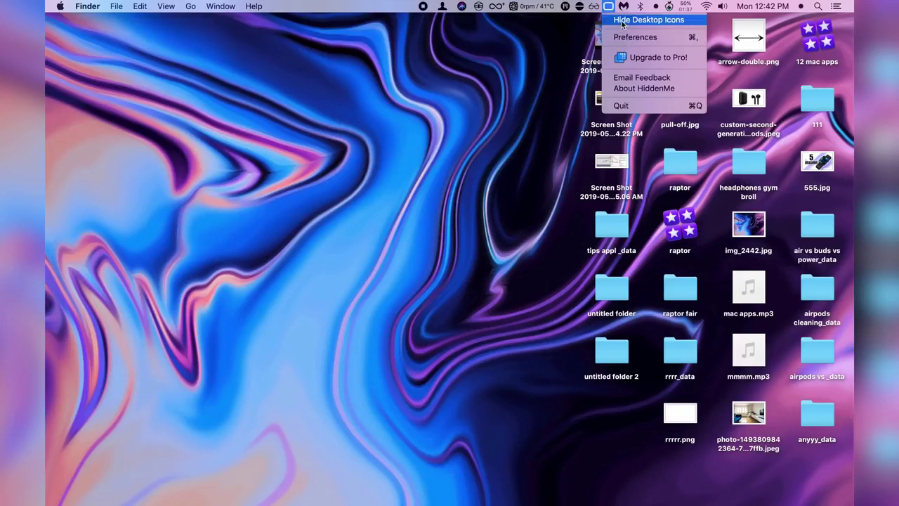
{"action": "left_click", "coordinate": [622, 21]}
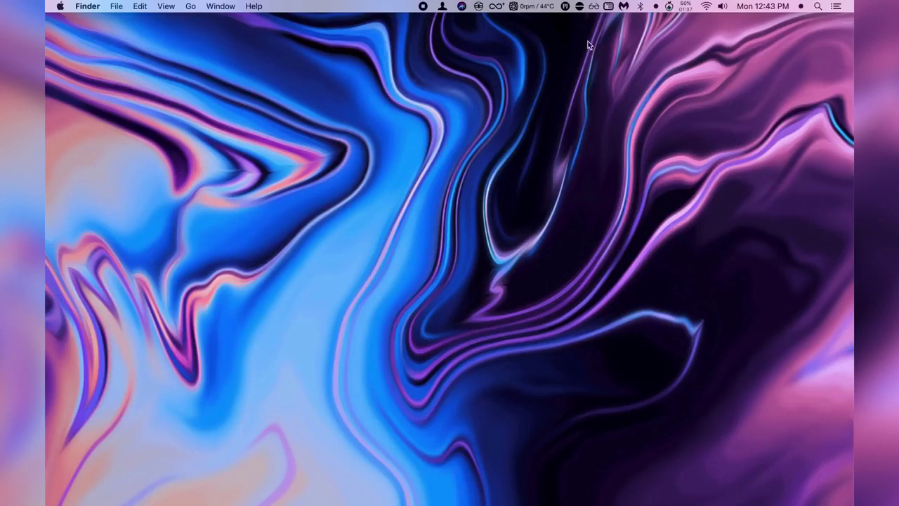
{"action": "left_click", "coordinate": [608, 5]}
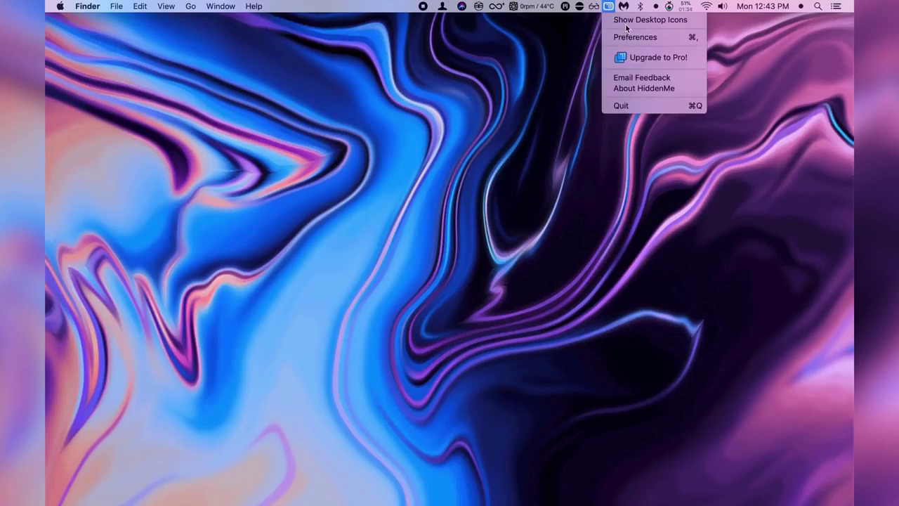
{"action": "left_click", "coordinate": [626, 23]}
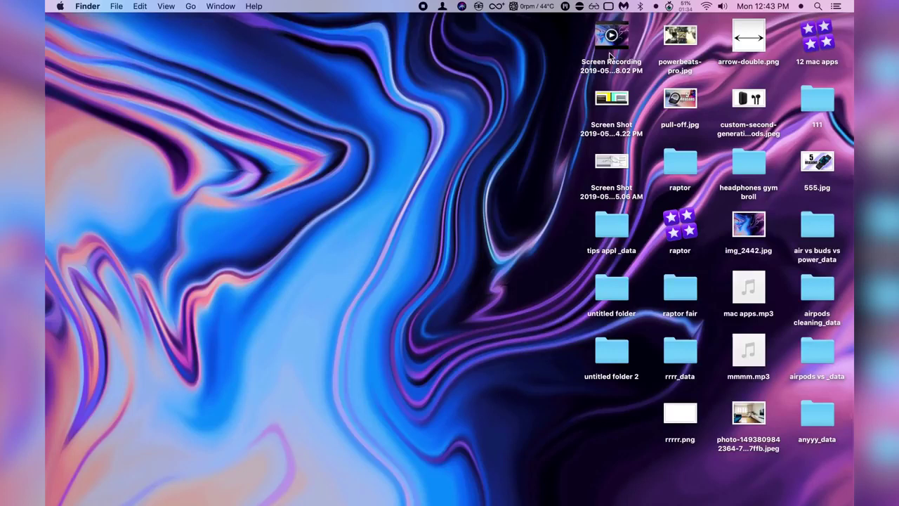
{"action": "left_click", "coordinate": [608, 6]}
{"action": "left_click", "coordinate": [611, 24]}
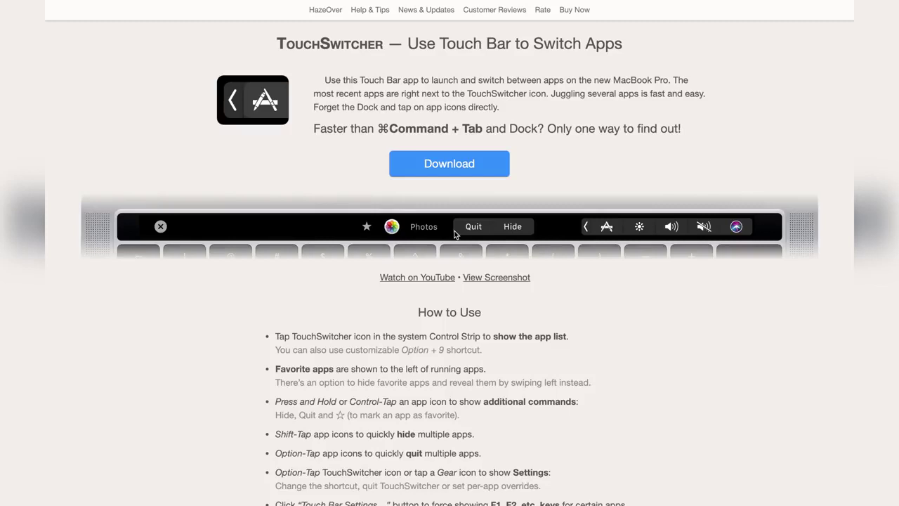
Show the Touch Bar app switcher, quit HandBrake, and view Amphetamine's extra commands
{"action": "mouse_move", "coordinate": [497, 488]}
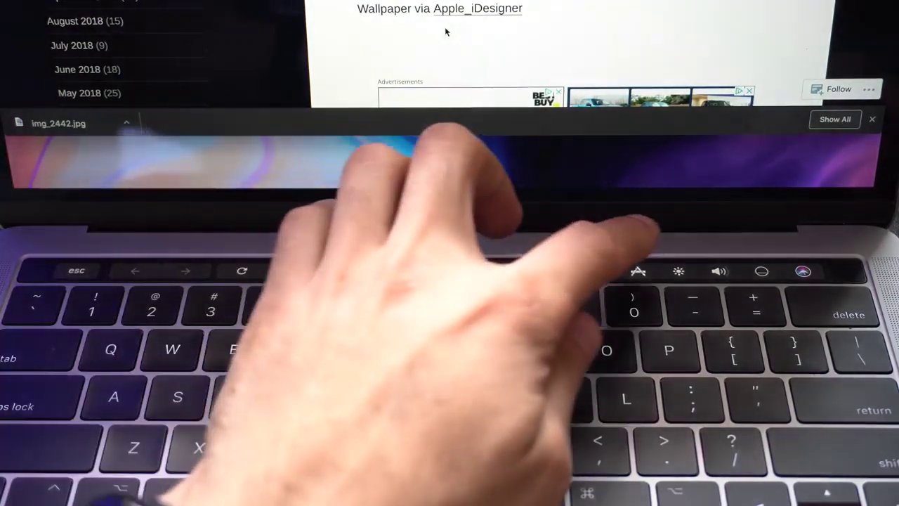
{"action": "left_click", "coordinate": [638, 271]}
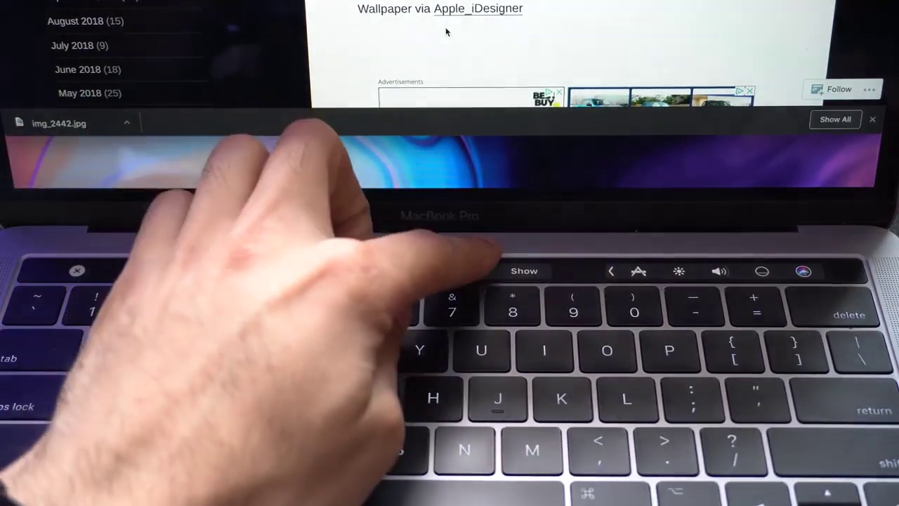
{"action": "left_click", "coordinate": [475, 270]}
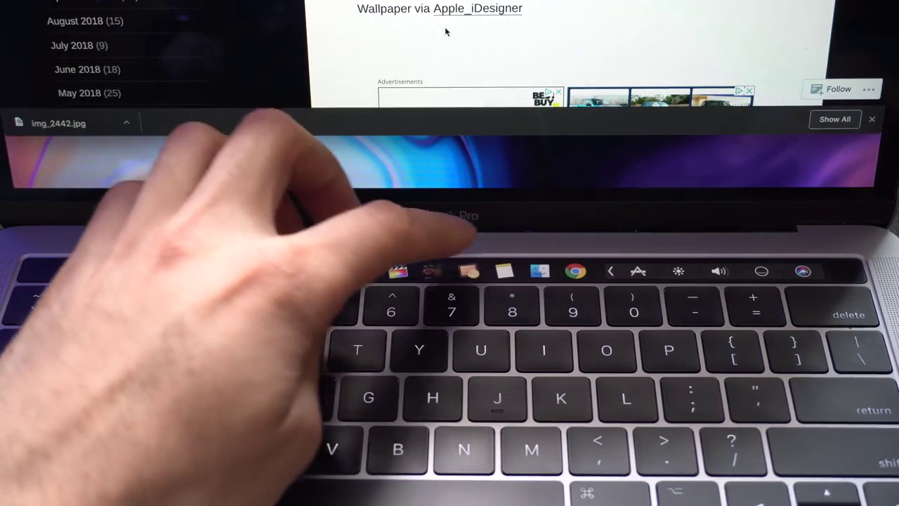
{"action": "left_click", "coordinate": [476, 270]}
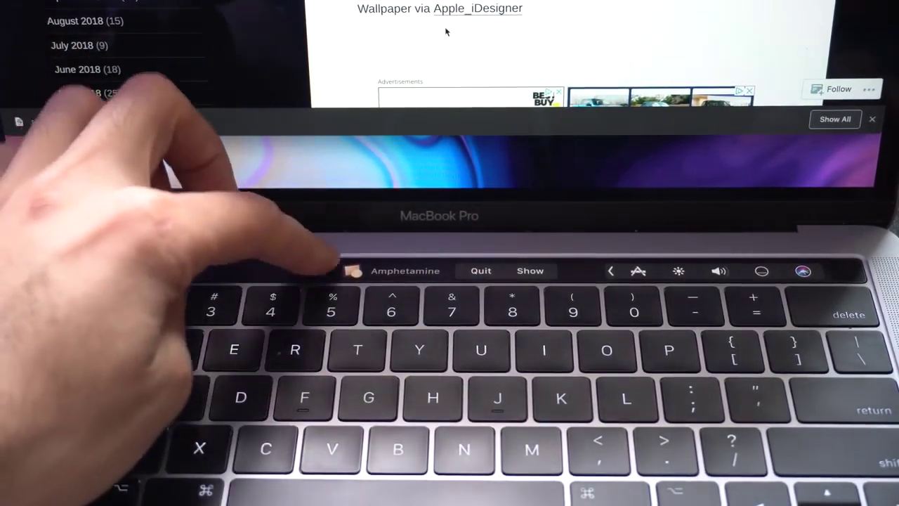
{"action": "left_click", "coordinate": [324, 271]}
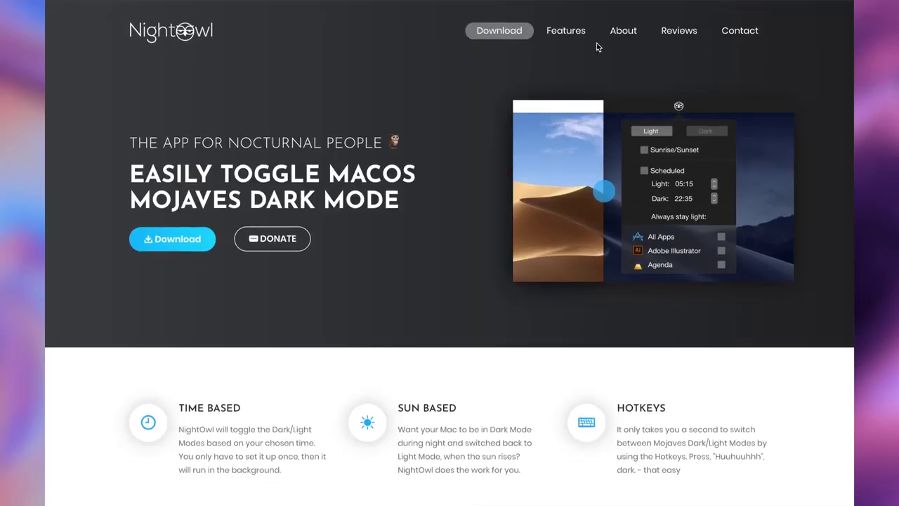
In NightOwl's settings, toggle Sunrise/Sunset switching on, off and back on
{"action": "left_click", "coordinate": [588, 37]}
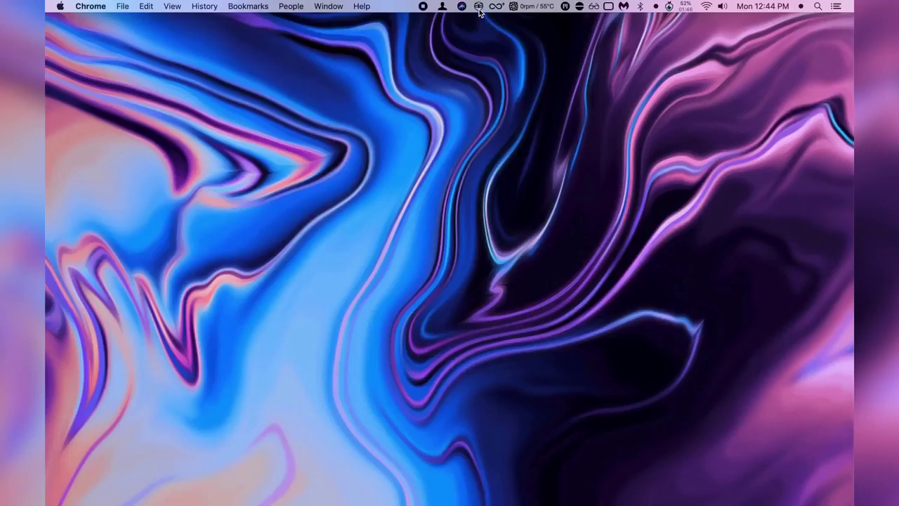
{"action": "left_click", "coordinate": [478, 7]}
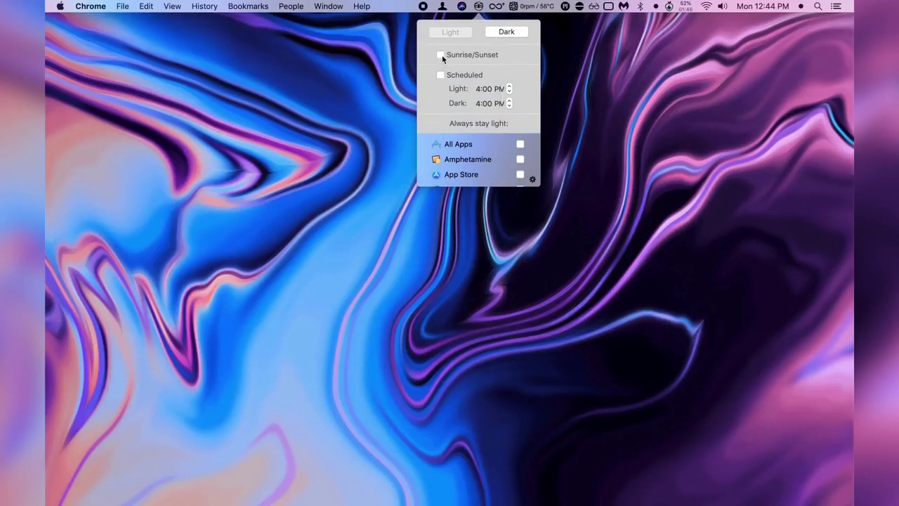
{"action": "left_click", "coordinate": [440, 55]}
{"action": "left_click", "coordinate": [487, 58]}
{"action": "left_click", "coordinate": [440, 55]}
Switch to Dark mode, re-enable Sunrise/Sunset, then try Scheduled switching and turn it off
{"action": "left_click", "coordinate": [487, 34]}
{"action": "left_click", "coordinate": [441, 54]}
{"action": "left_click", "coordinate": [441, 74]}
{"action": "left_click", "coordinate": [441, 75]}
{"action": "scroll", "coordinate": [486, 154], "scroll_direction": "down", "scroll_amount": 6}
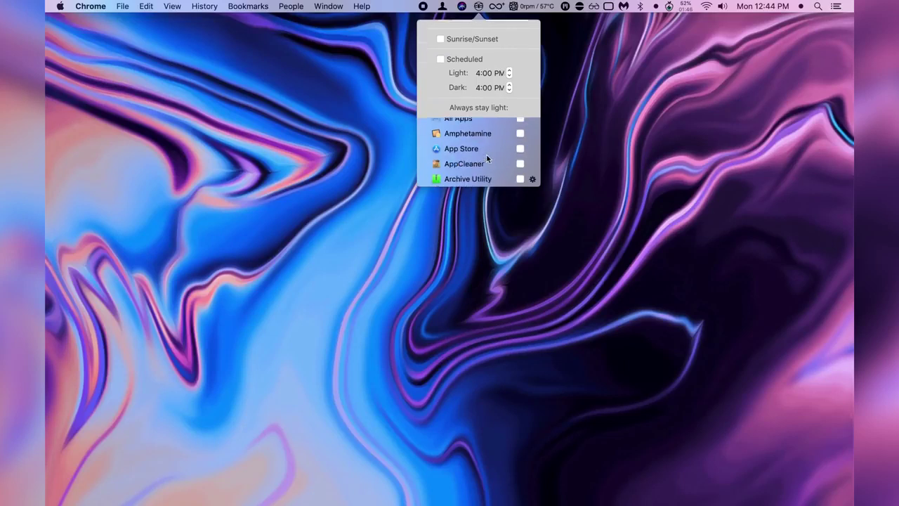
{"action": "scroll", "coordinate": [487, 154], "scroll_direction": "down", "scroll_amount": 3}
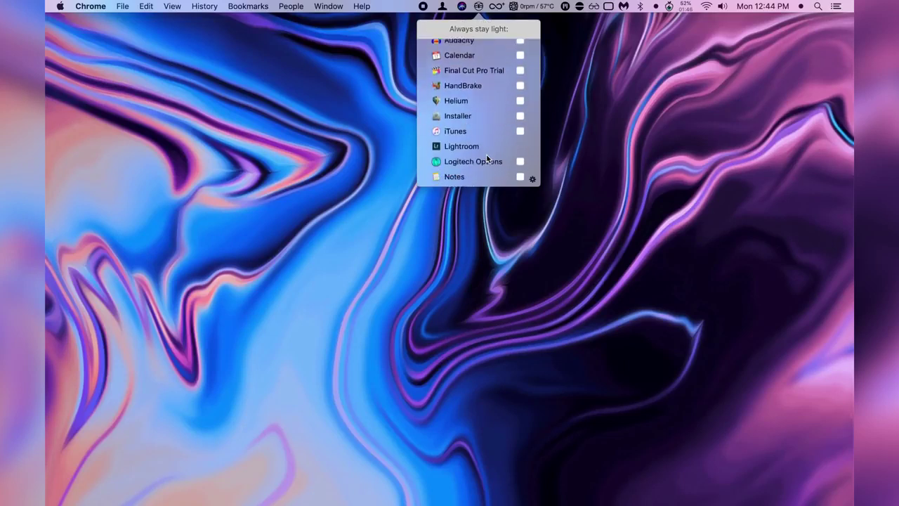
{"action": "scroll", "coordinate": [485, 147], "scroll_direction": "up", "scroll_amount": 10}
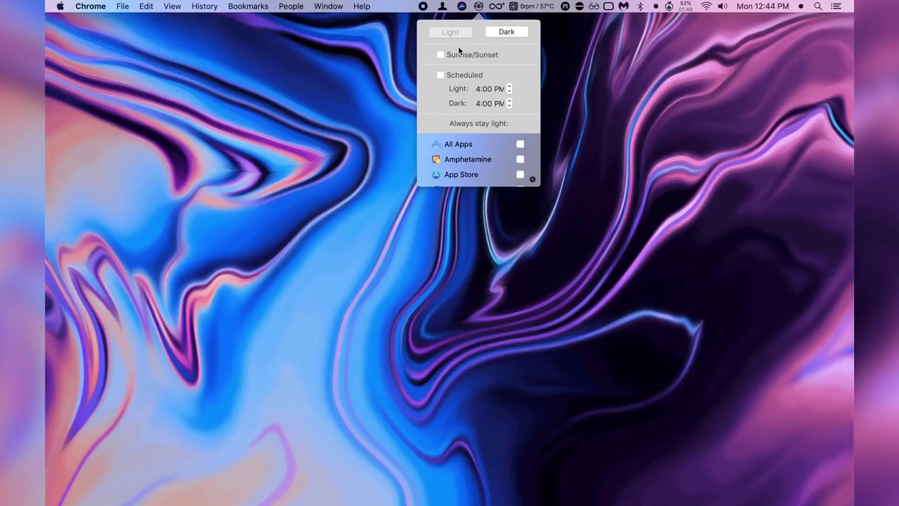
Go to dark mode, then back to light mode, leaving Sunrise/Sunset switching enabled
{"action": "left_click", "coordinate": [507, 31]}
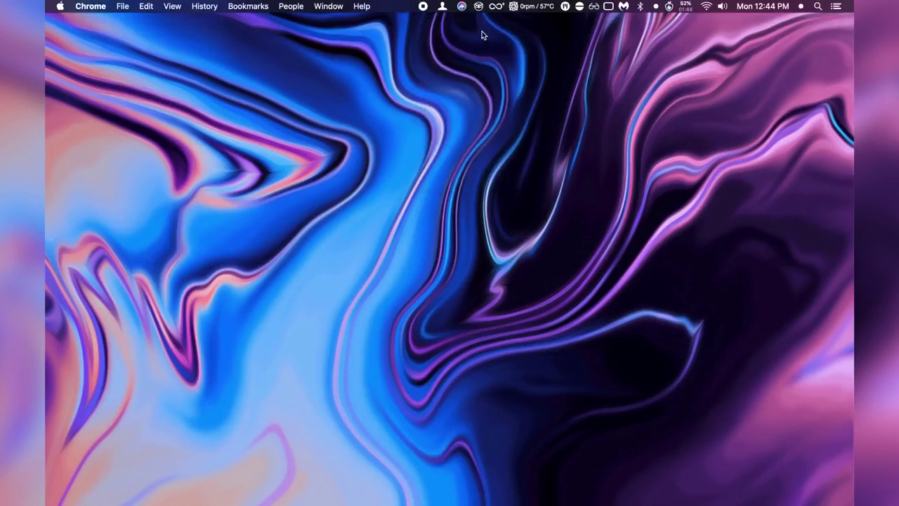
{"action": "left_click", "coordinate": [477, 9]}
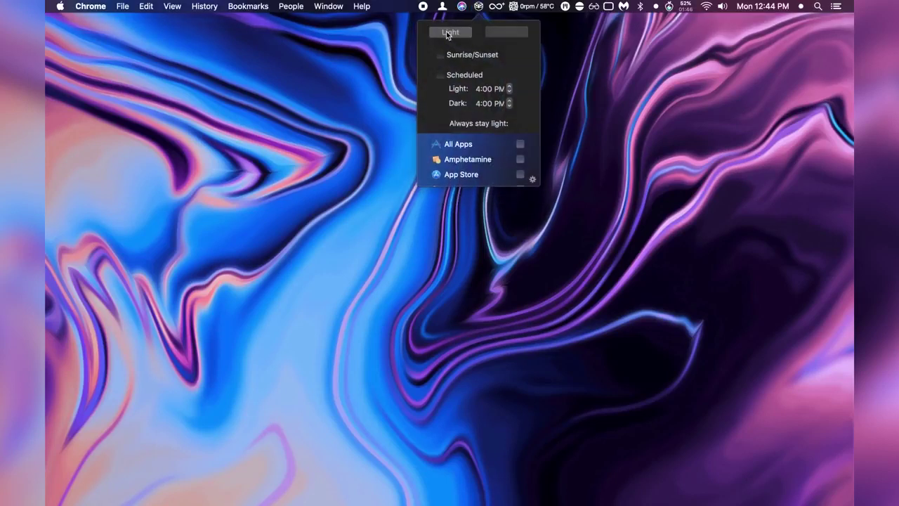
{"action": "left_click", "coordinate": [447, 31]}
{"action": "left_click", "coordinate": [478, 7]}
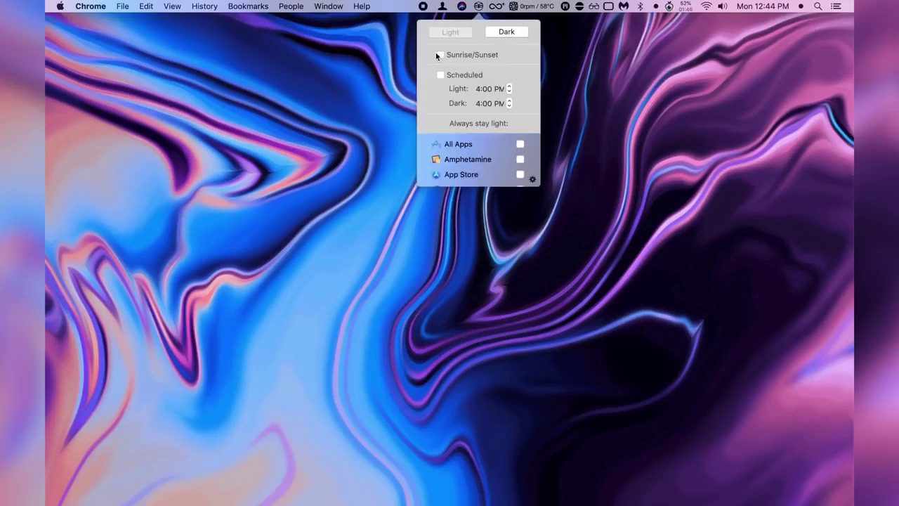
{"action": "left_click", "coordinate": [439, 55]}
{"action": "left_click", "coordinate": [482, 6]}
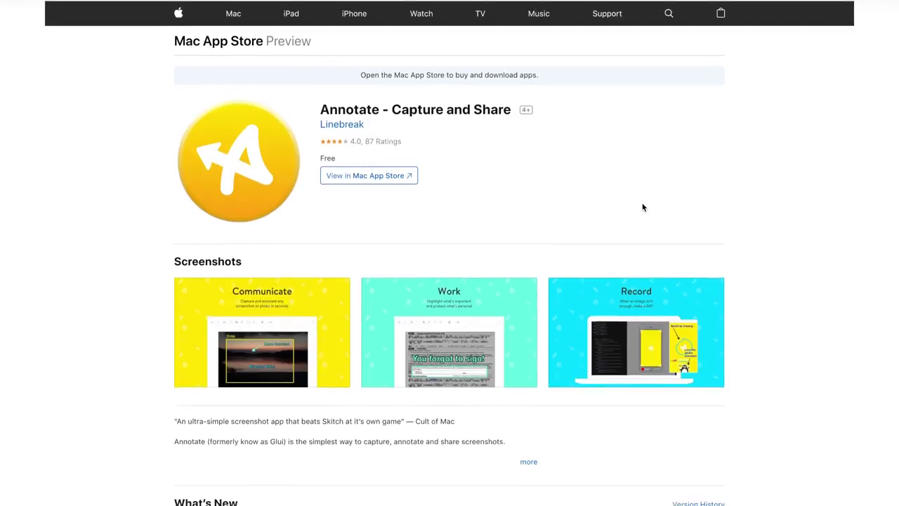
Position the capture rectangle over the wallpaper and extend it upward
{"action": "scroll", "coordinate": [642, 205], "scroll_direction": "down", "scroll_amount": 4}
{"action": "scroll", "coordinate": [534, 221], "scroll_direction": "down", "scroll_amount": 4}
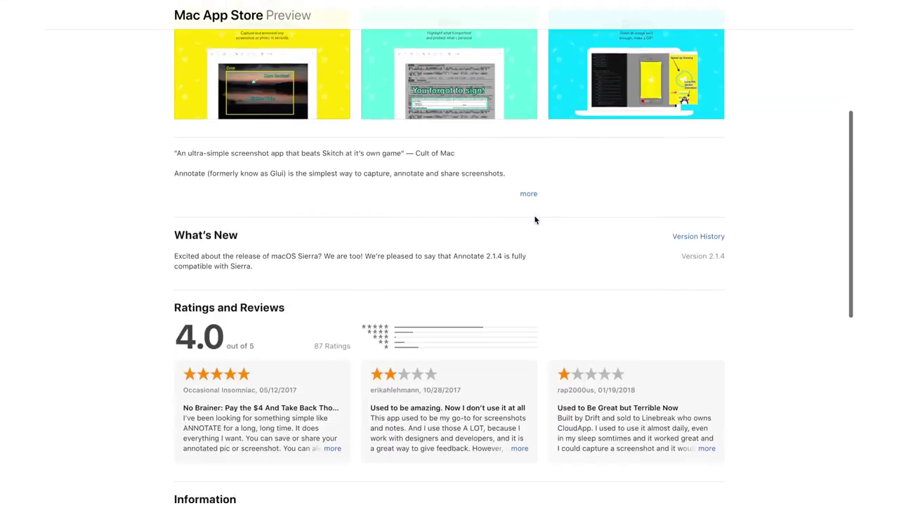
{"action": "scroll", "coordinate": [535, 220], "scroll_direction": "up", "scroll_amount": 5}
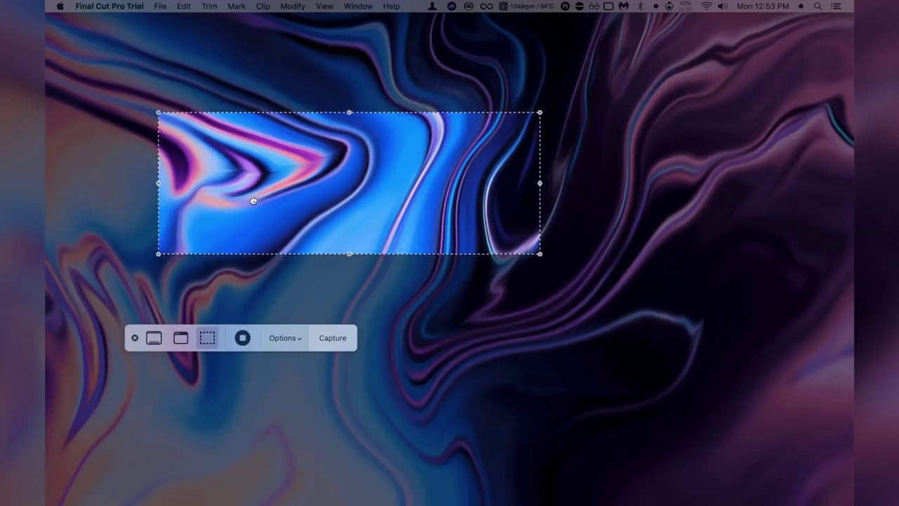
{"action": "left_click_drag", "start_coordinate": [252, 198], "coordinate": [248, 204]}
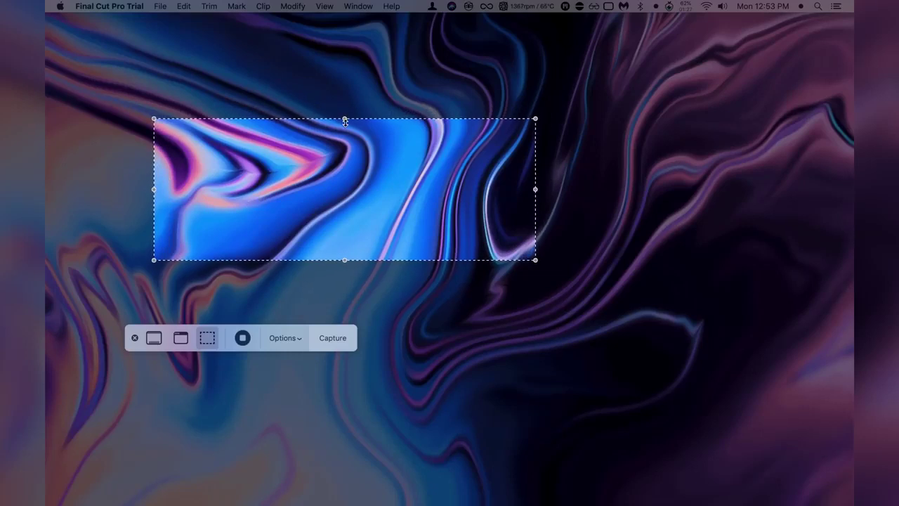
{"action": "left_click_drag", "start_coordinate": [345, 122], "coordinate": [341, 40]}
Capture the area, open the screenshot for markup, and move the black scribble up-left
{"action": "key", "text": "Return"}
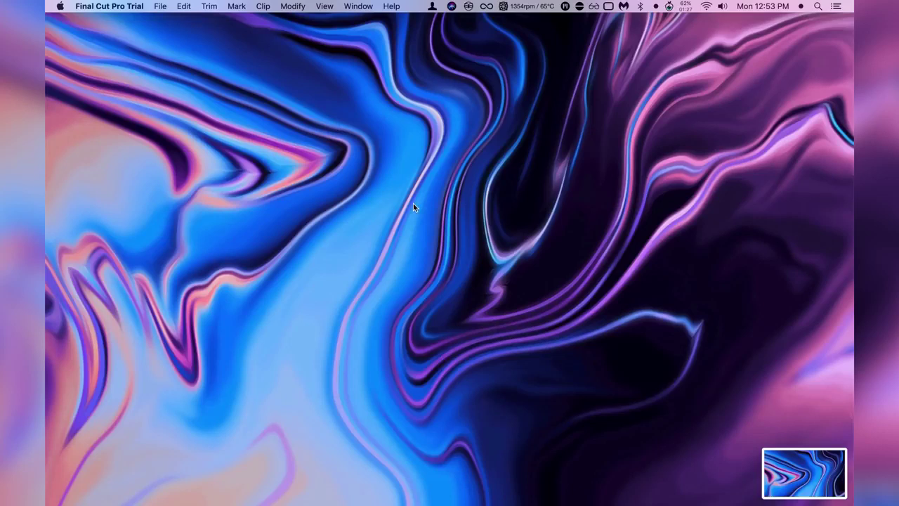
{"action": "left_click", "coordinate": [803, 480]}
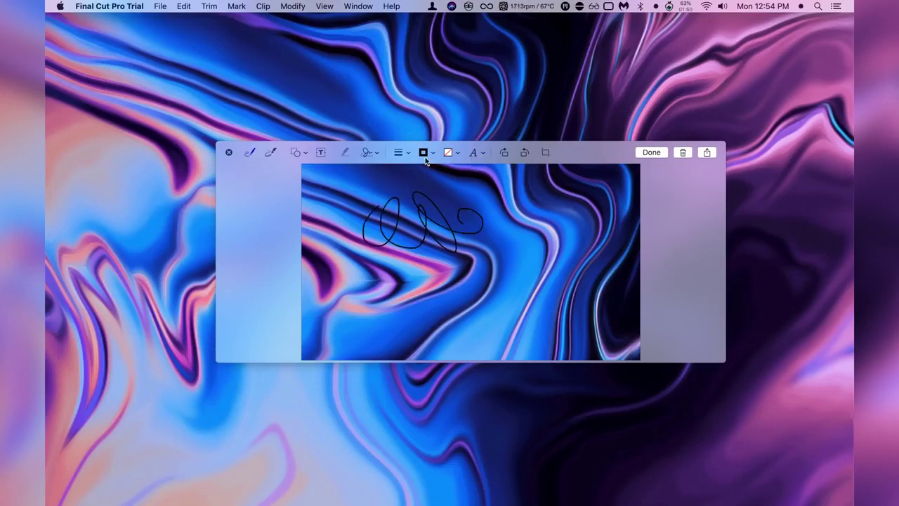
{"action": "left_click_drag", "start_coordinate": [371, 187], "coordinate": [310, 168]}
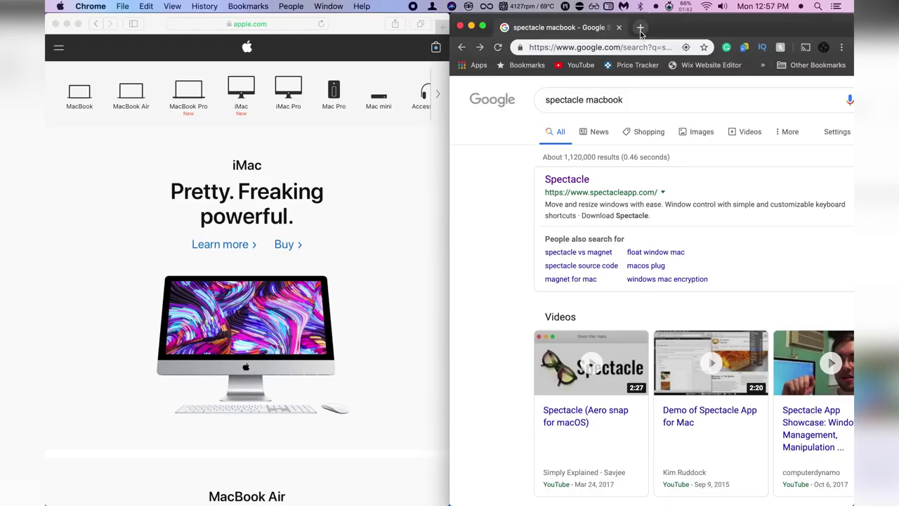
Snap a new-tab window to the bottom half and Google to the top half, then close both
{"action": "left_click", "coordinate": [636, 28]}
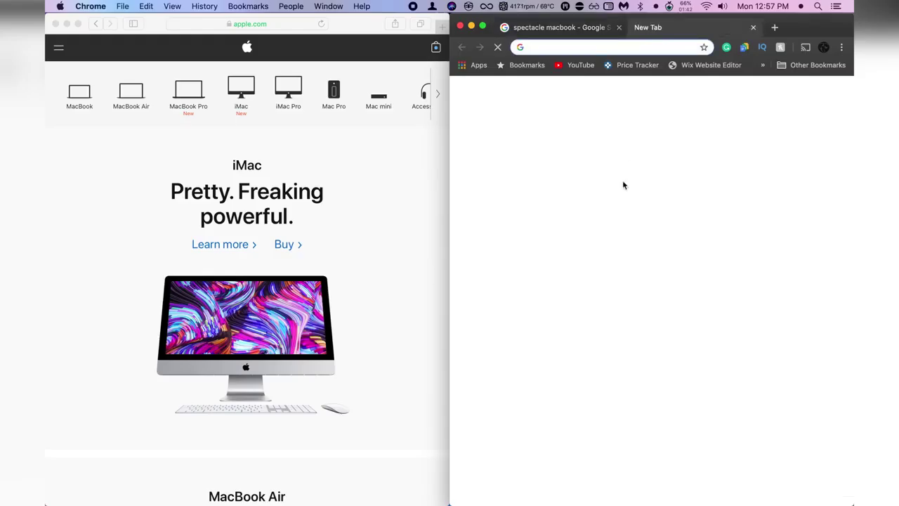
{"action": "left_click_drag", "start_coordinate": [622, 186], "coordinate": [621, 184]}
{"action": "key", "text": "alt+super+Down"}
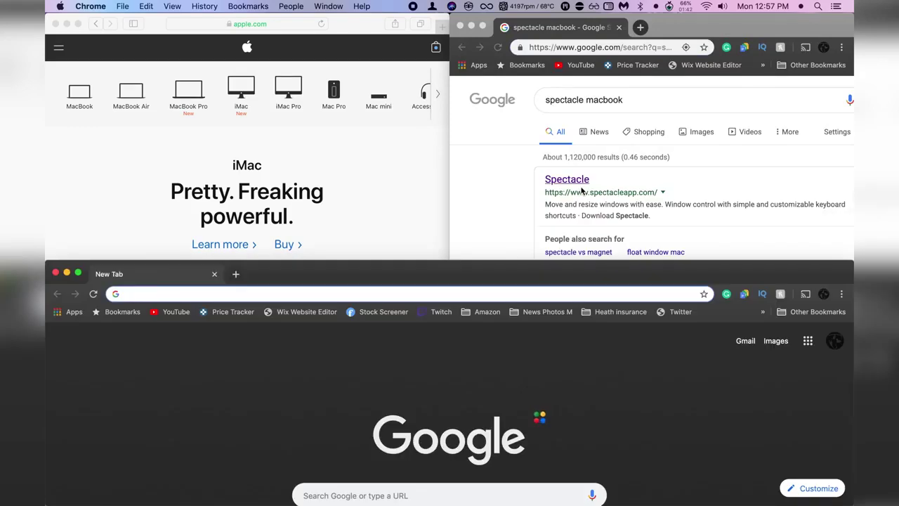
{"action": "left_click", "coordinate": [492, 204]}
{"action": "key", "text": "alt+super+Right"}
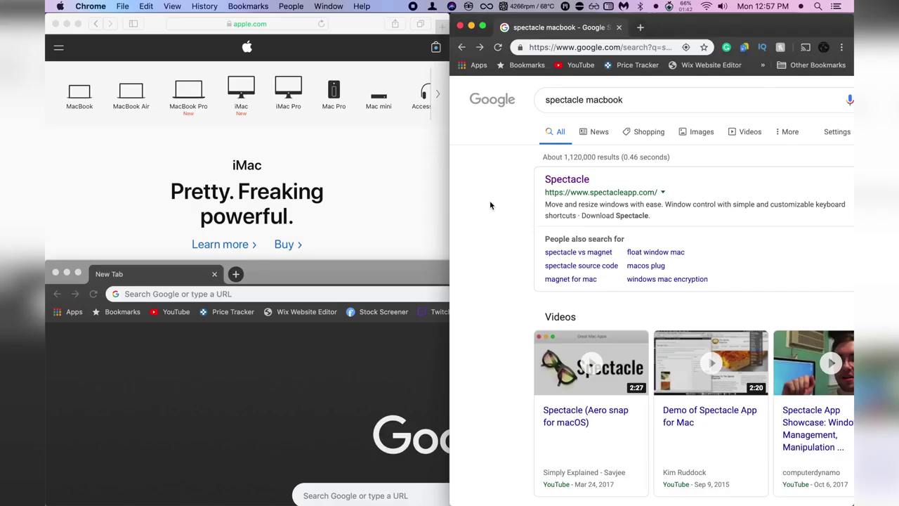
{"action": "key", "text": "alt+super+Up"}
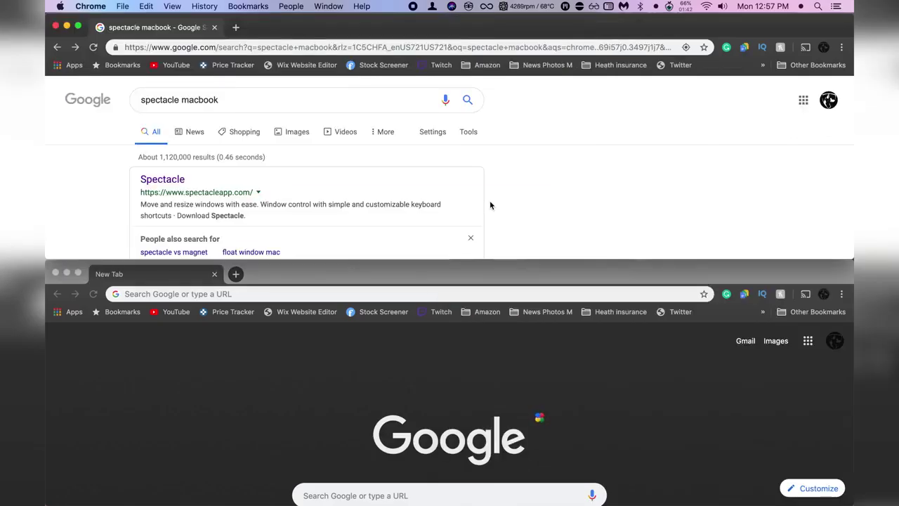
{"action": "left_click", "coordinate": [492, 280]}
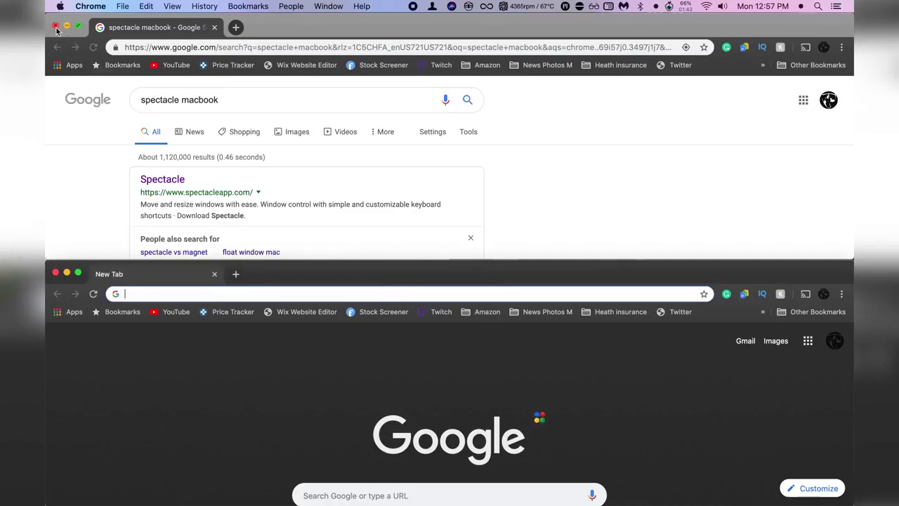
{"action": "left_click", "coordinate": [56, 28]}
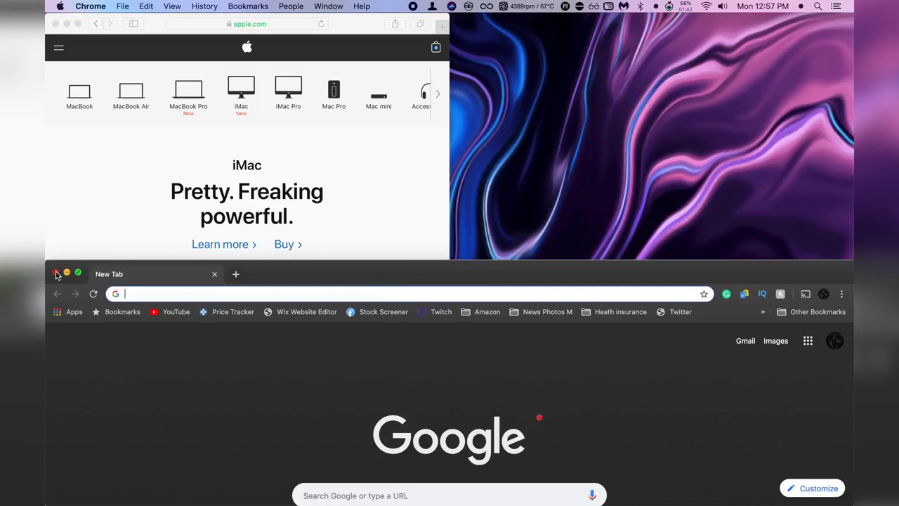
{"action": "left_click", "coordinate": [55, 273]}
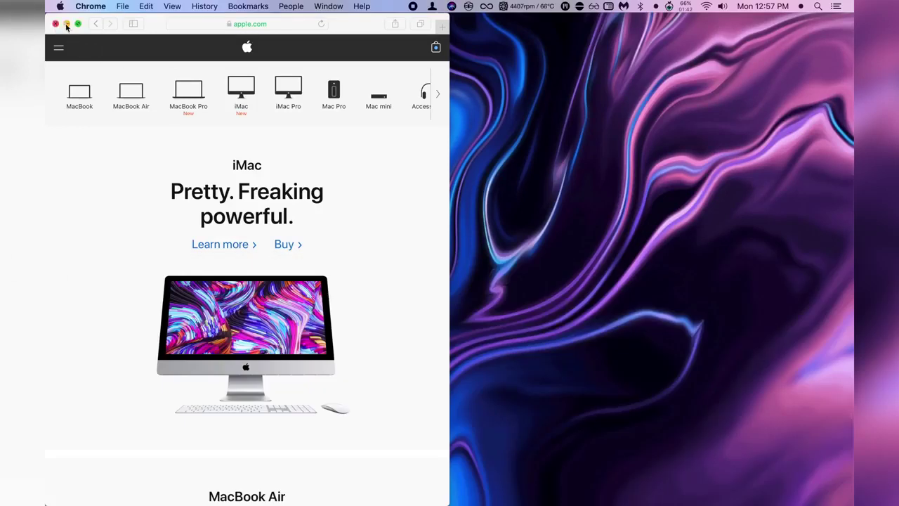
Resize the apple.com window to two-thirds, then to the left third
{"action": "left_click", "coordinate": [274, 146]}
{"action": "key", "text": "ctrl+alt+e"}
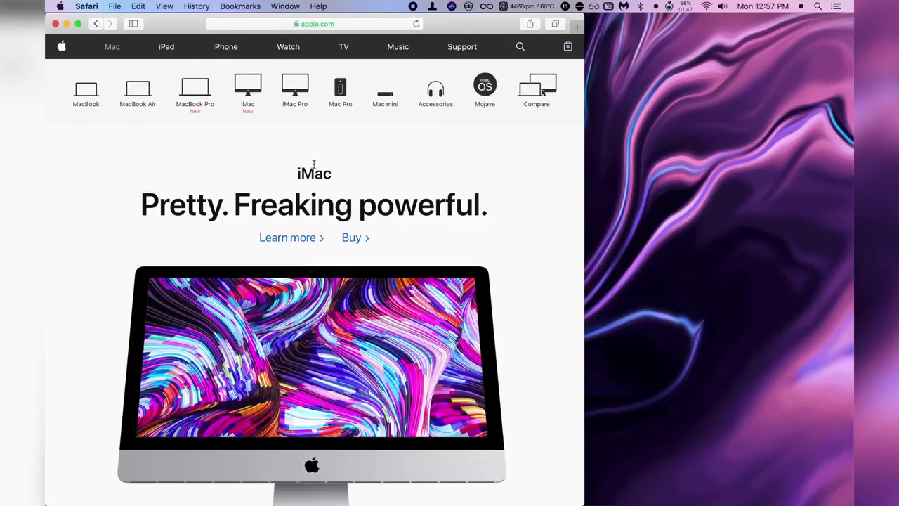
{"action": "key", "text": "ctrl+alt+d"}
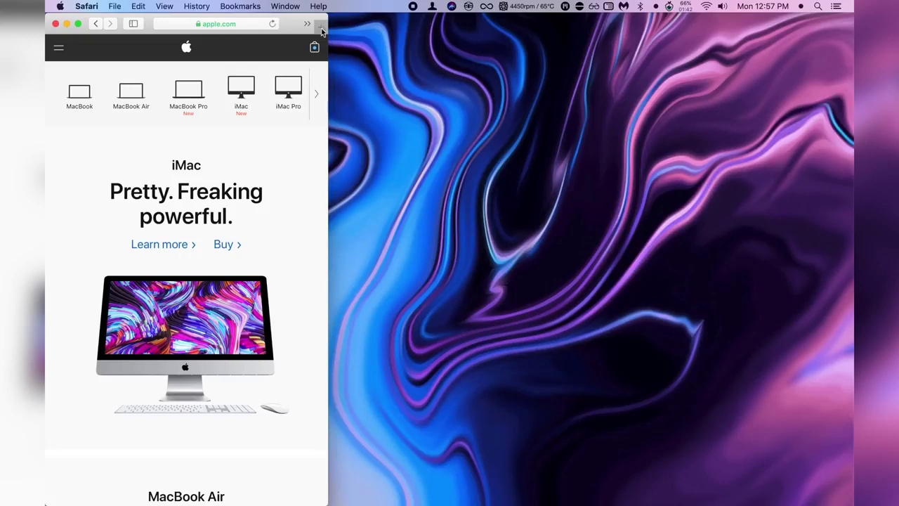
Detach a Favorites window and cycle it through top, bottom, right half, centred and right two-thirds
{"action": "key", "text": "super+t"}
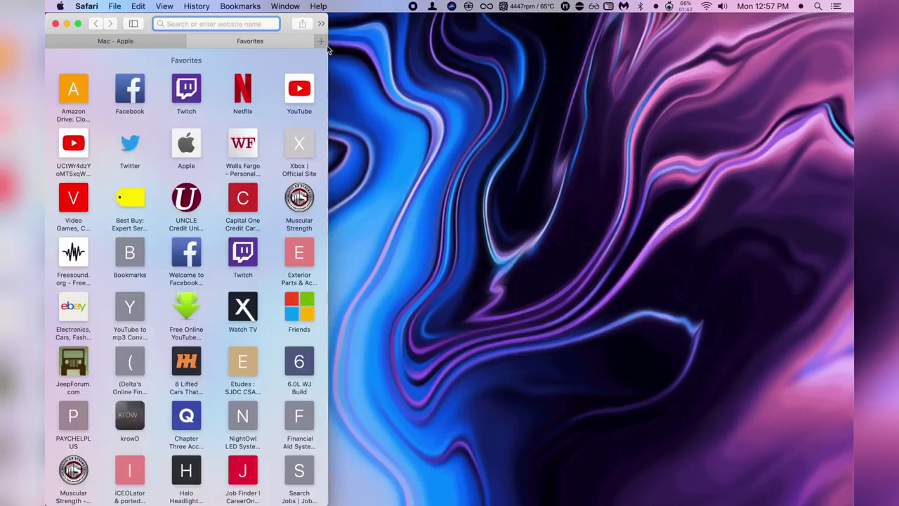
{"action": "left_click_drag", "start_coordinate": [328, 49], "coordinate": [452, 78]}
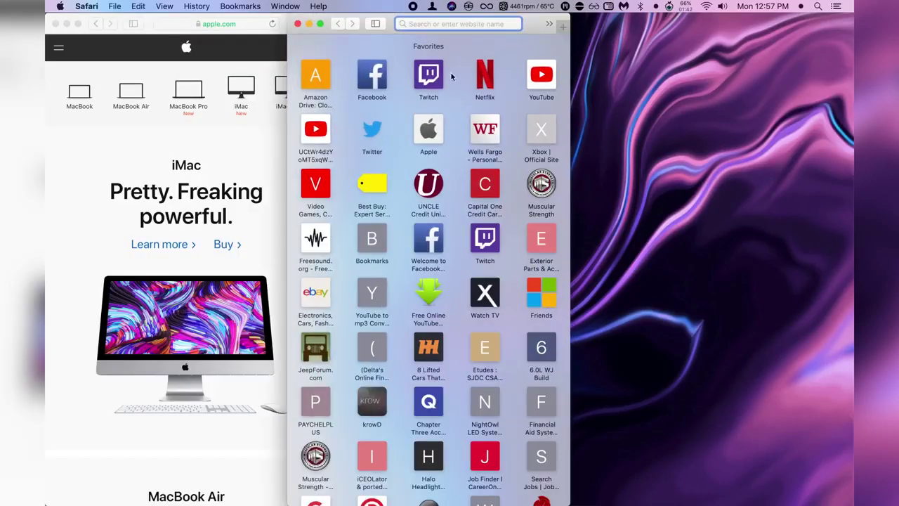
{"action": "key", "text": "ctrl+alt+Up"}
{"action": "key", "text": "ctrl+alt+Down"}
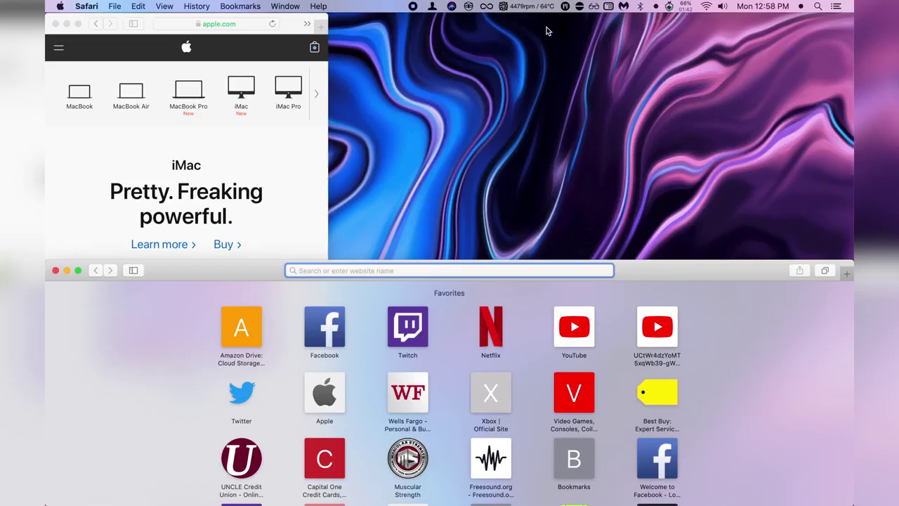
{"action": "key", "text": "ctrl+alt+Up"}
{"action": "key", "text": "ctrl+alt+Return"}
{"action": "key", "text": "ctrl+alt+Up"}
{"action": "key", "text": "ctrl+alt+Right"}
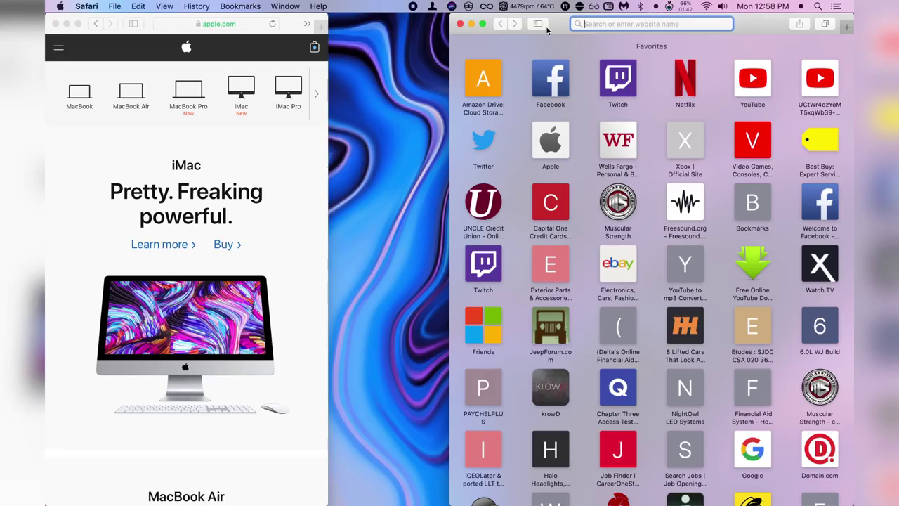
{"action": "key", "text": "ctrl+alt+c"}
{"action": "key", "text": "ctrl+alt+Right"}
{"action": "key", "text": "ctrl+alt+Right"}
{"action": "key", "text": "ctrl+alt+Right"}
{"action": "key", "text": "ctrl+alt+BackSpace"}
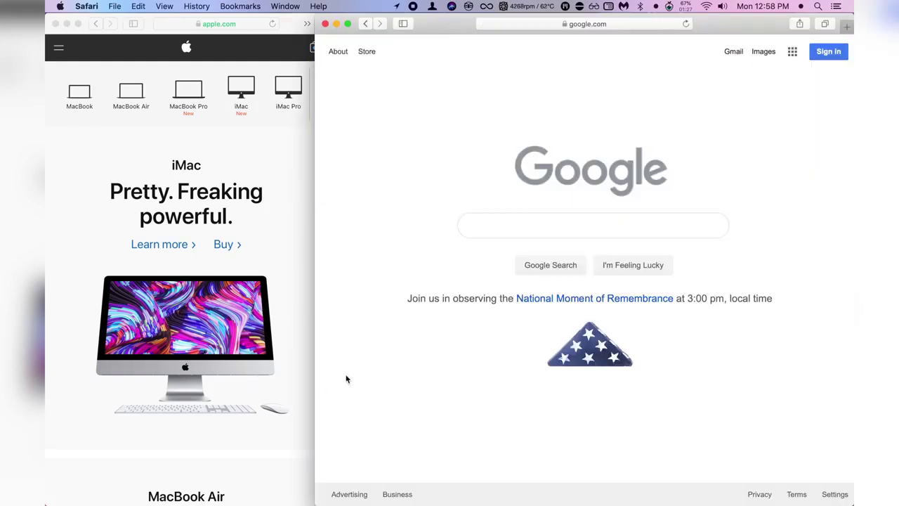
Switch focus back and forth between the apple.com and Google windows
{"action": "left_click", "coordinate": [295, 302]}
{"action": "left_click", "coordinate": [394, 297]}
{"action": "left_click", "coordinate": [306, 289]}
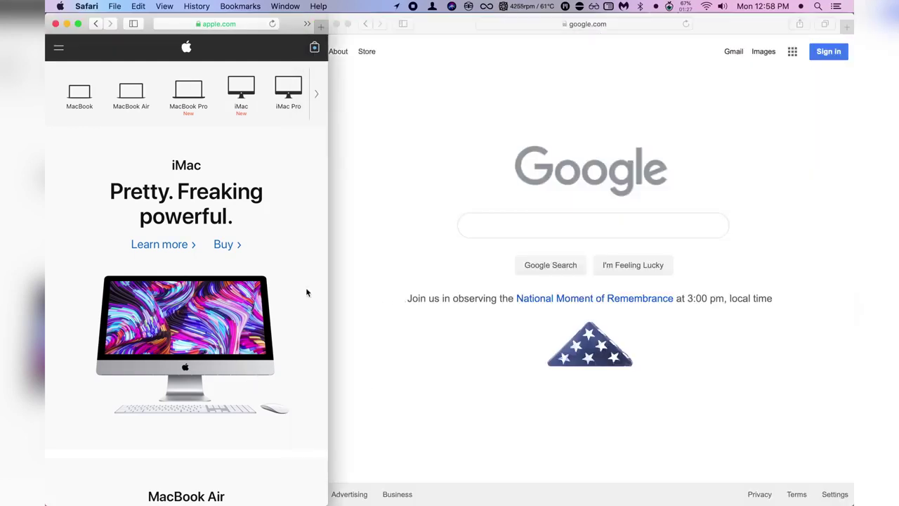
{"action": "left_click", "coordinate": [346, 37]}
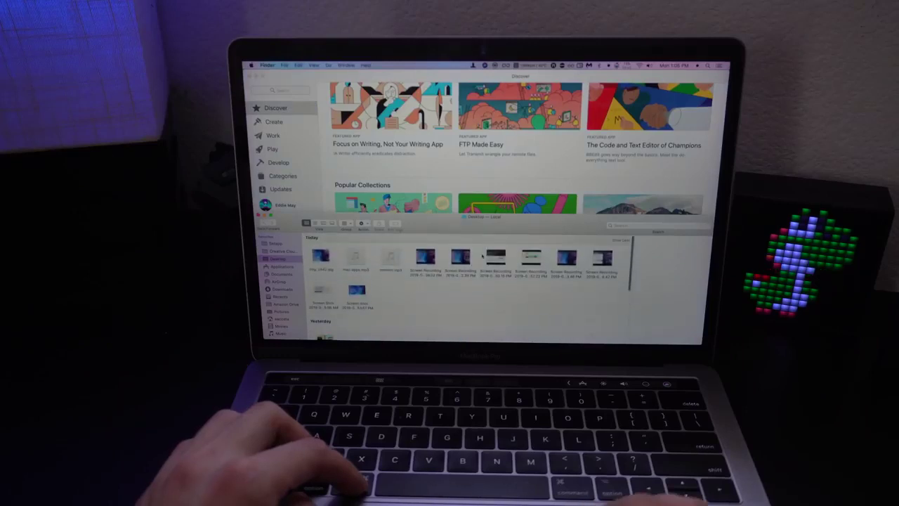
Snap the Finder window to the left half, bottom half, then right half
{"action": "key", "text": "ctrl+alt+Left"}
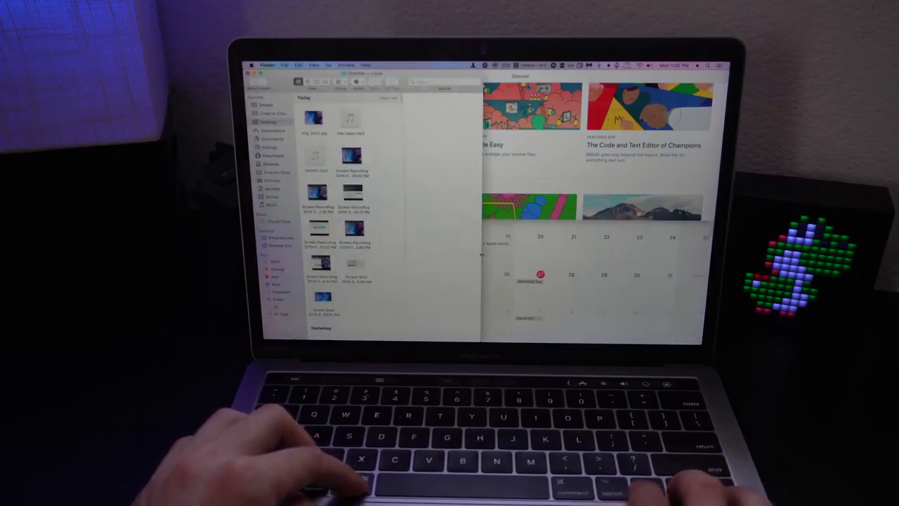
{"action": "key", "text": "ctrl+alt+Down"}
{"action": "key", "text": "ctrl+alt+Right"}
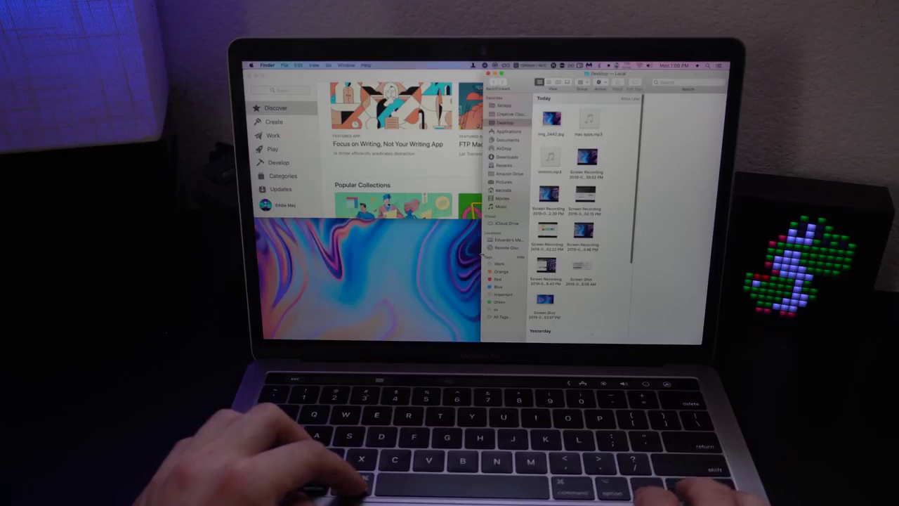
{"action": "mouse_move", "coordinate": [464, 332]}
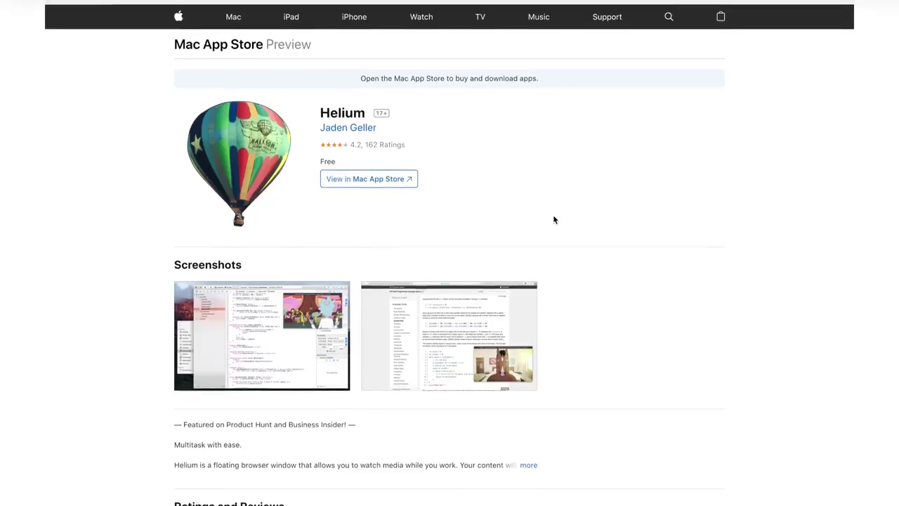
{"action": "scroll", "coordinate": [554, 220], "scroll_direction": "down", "scroll_amount": 10}
{"action": "scroll", "coordinate": [553, 219], "scroll_direction": "up", "scroll_amount": 5}
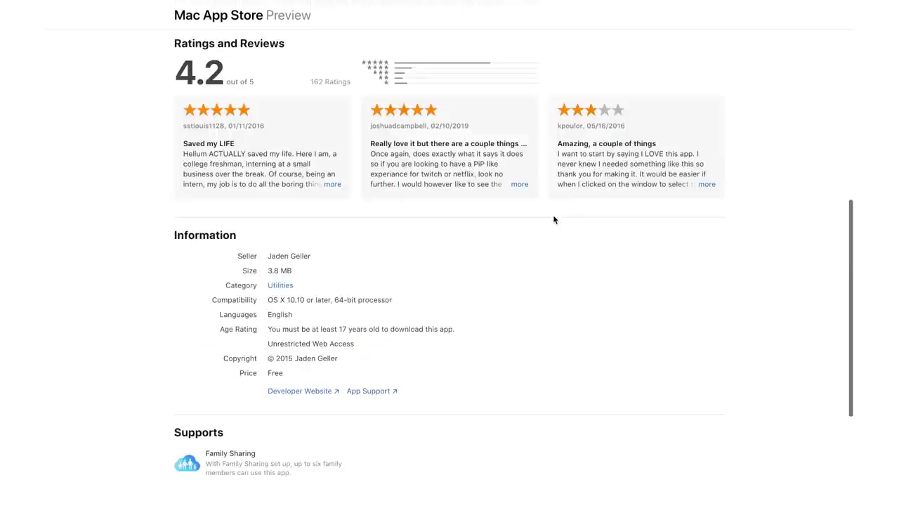
{"action": "scroll", "coordinate": [554, 220], "scroll_direction": "up", "scroll_amount": 8}
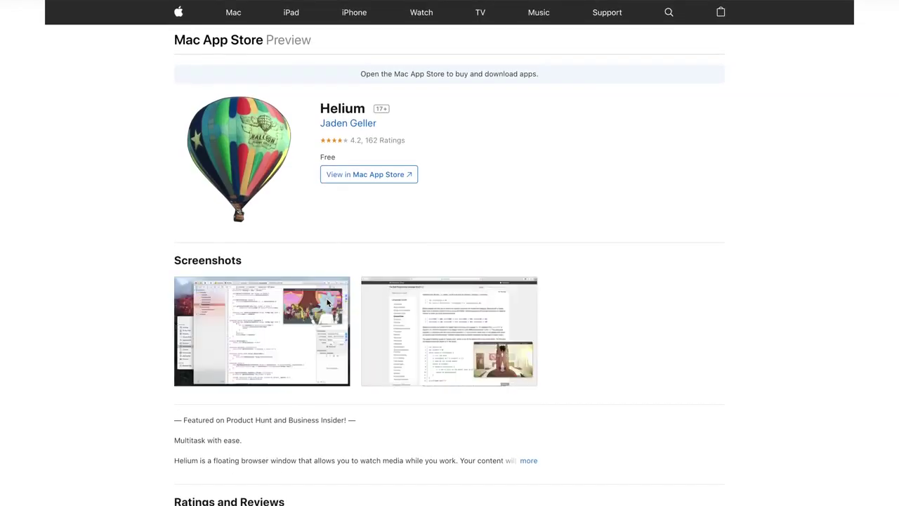
{"action": "scroll", "coordinate": [327, 302], "scroll_direction": "down", "scroll_amount": 3}
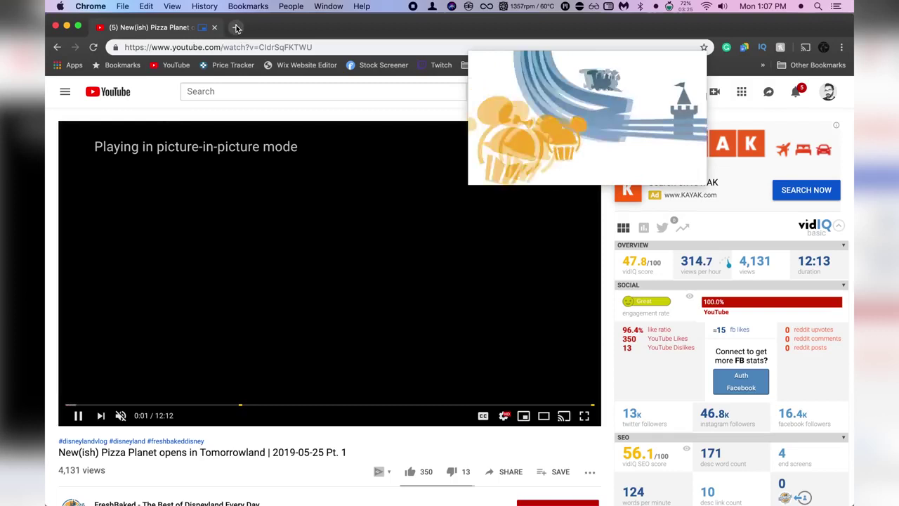
Open a new Chrome tab, move the floating YouTube video right, and minimize the window
{"action": "left_click", "coordinate": [236, 27]}
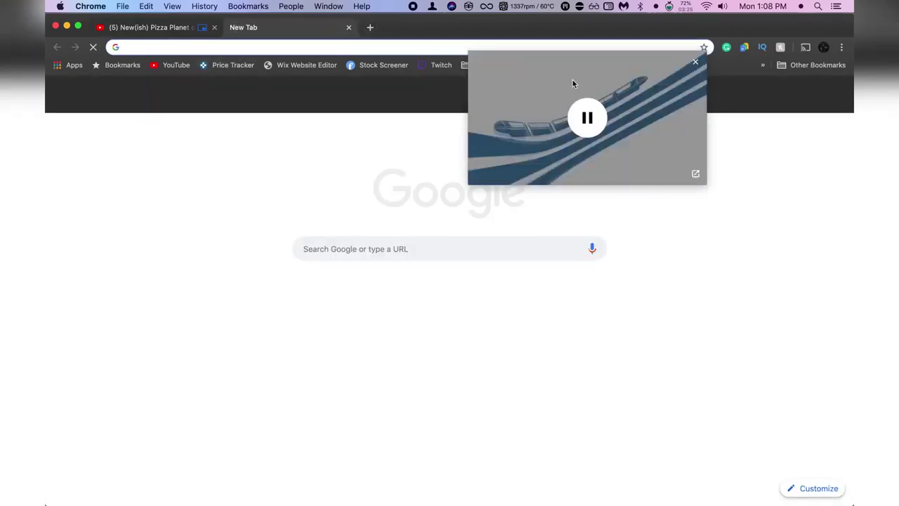
{"action": "left_click_drag", "start_coordinate": [573, 83], "coordinate": [677, 62]}
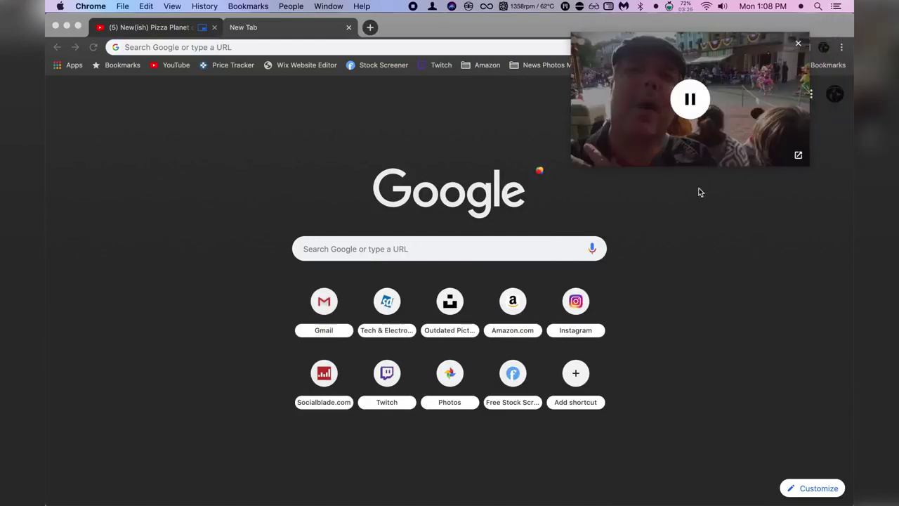
{"action": "left_click", "coordinate": [67, 27]}
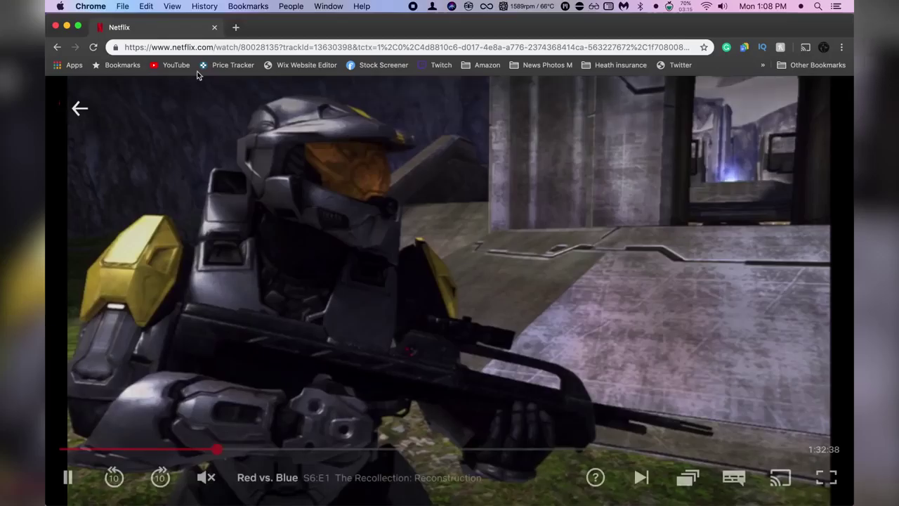
Copy the Netflix episode URL from Chrome's address bar
{"action": "left_click", "coordinate": [272, 47]}
{"action": "right_click", "coordinate": [273, 47]}
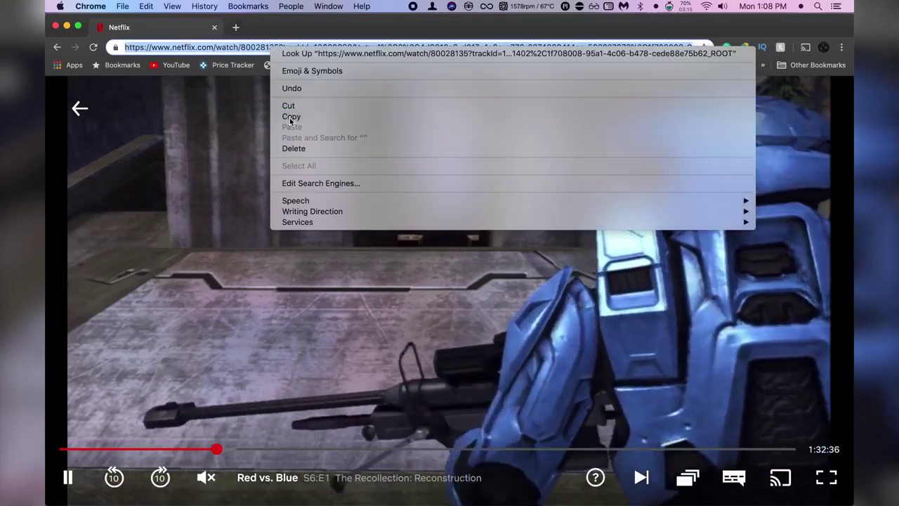
{"action": "left_click", "coordinate": [290, 117]}
Launch Helium from Launchpad, paste the Netflix URL into Open Web URL, and load it
{"action": "mouse_move", "coordinate": [457, 495]}
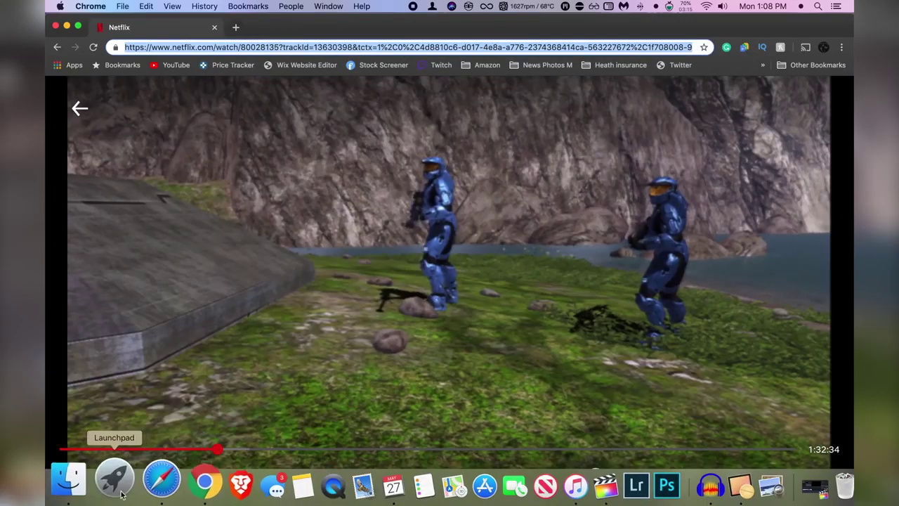
{"action": "left_click", "coordinate": [115, 481]}
{"action": "scroll", "coordinate": [450, 253], "scroll_direction": "right", "scroll_amount": 3}
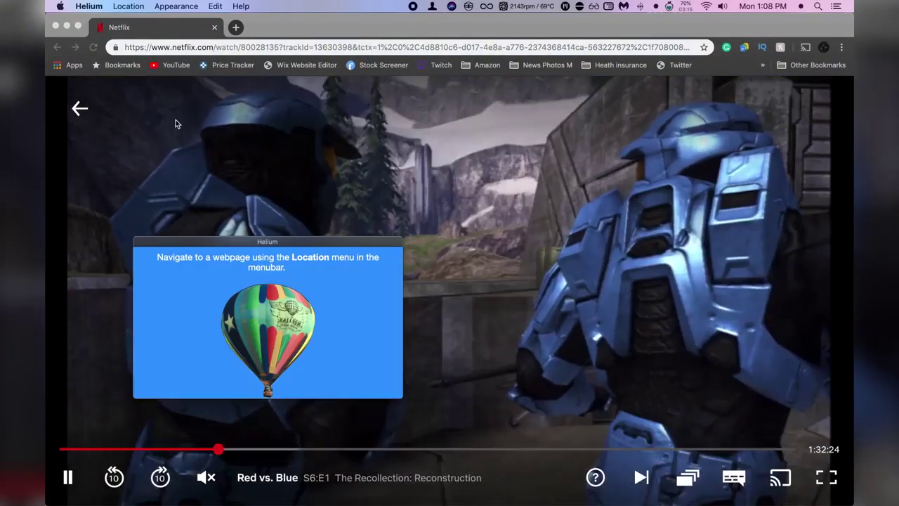
{"action": "key", "text": "super+l"}
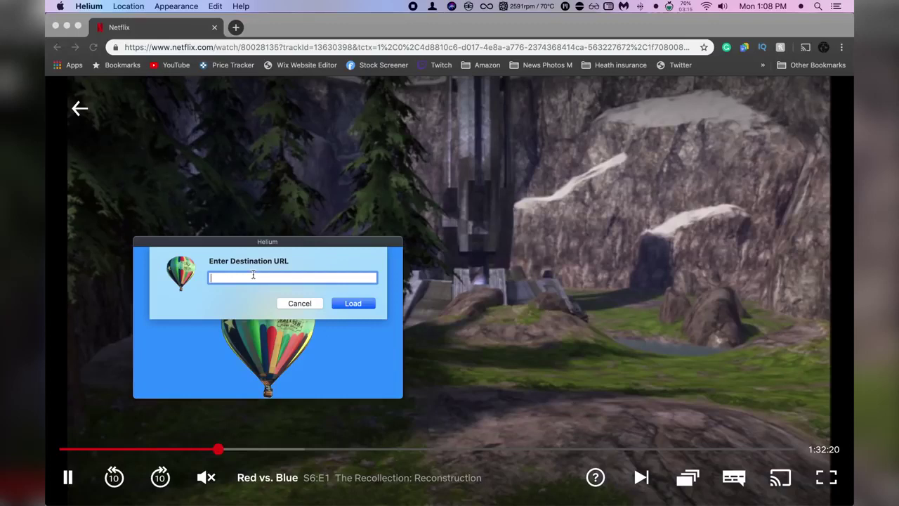
{"action": "right_click", "coordinate": [254, 280]}
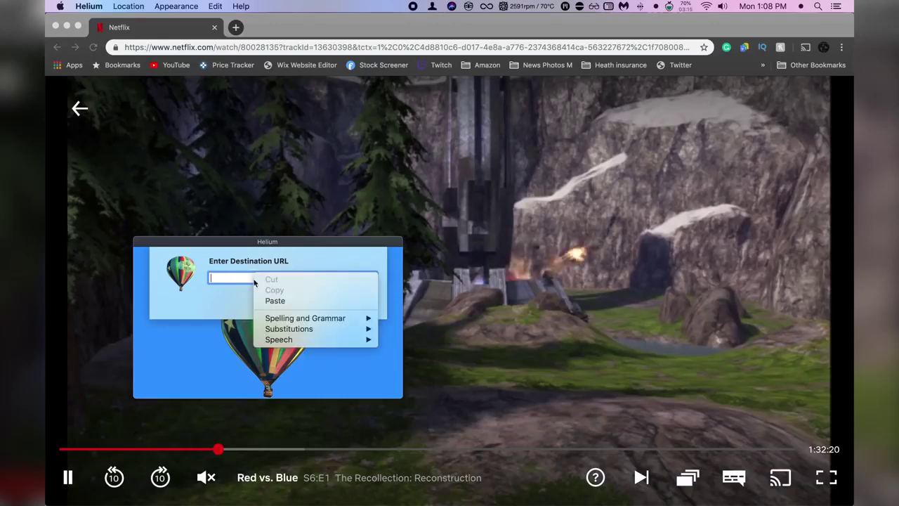
{"action": "left_click", "coordinate": [274, 301]}
{"action": "left_click", "coordinate": [355, 302]}
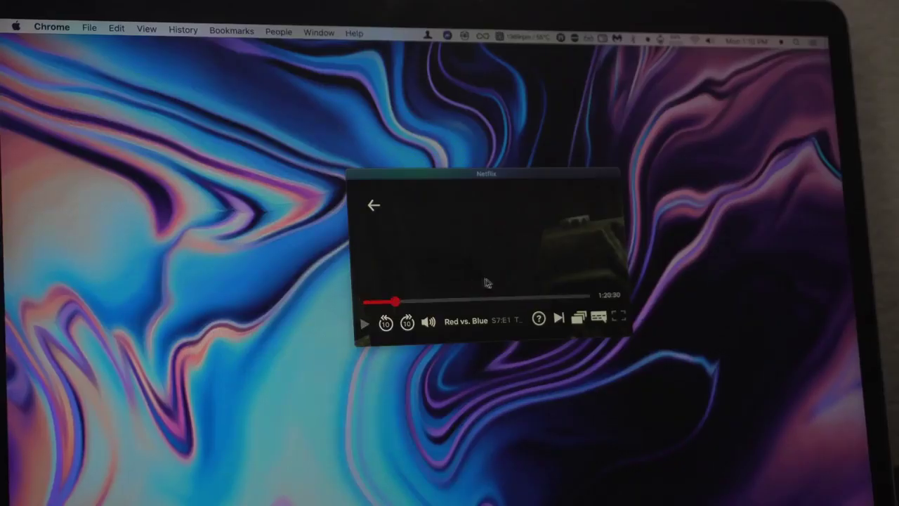
Resume the Netflix video, show finviz's screener in Chrome behind it, and move the player right
{"action": "left_click", "coordinate": [365, 324]}
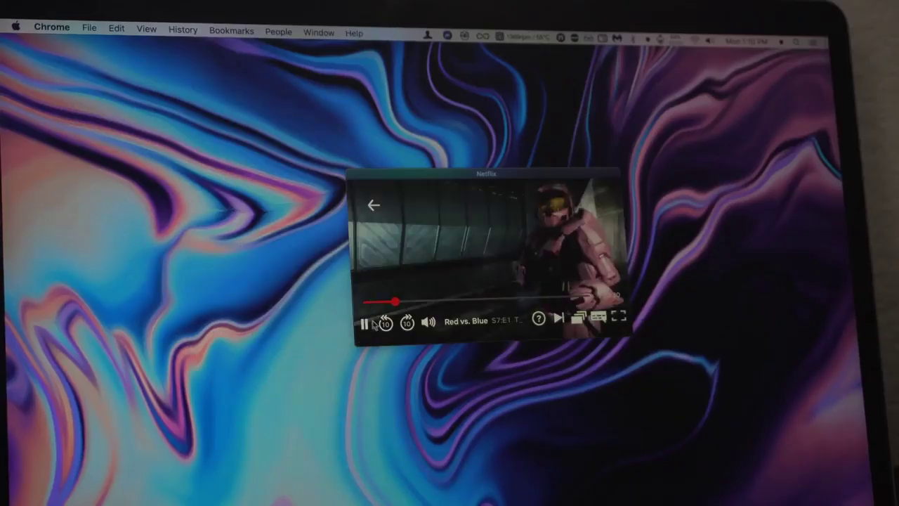
{"action": "left_click_drag", "start_coordinate": [387, 177], "coordinate": [272, 151]}
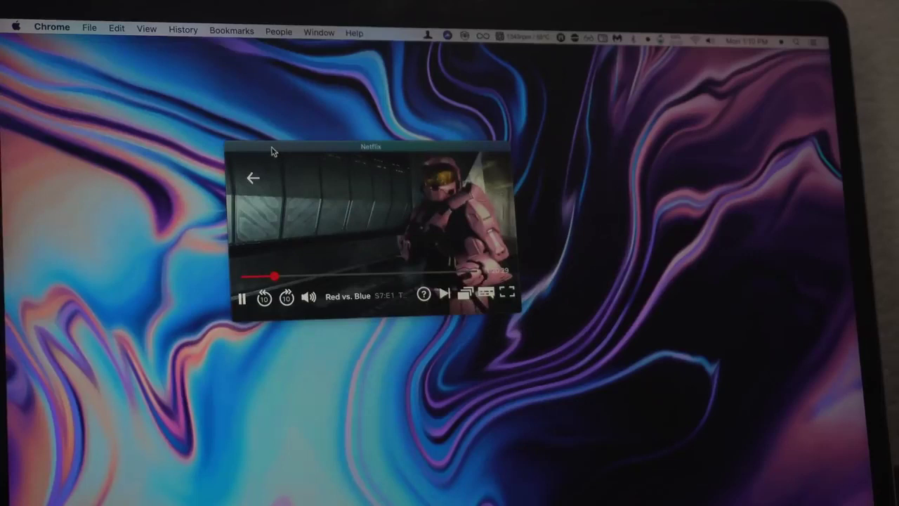
{"action": "left_click", "coordinate": [406, 242]}
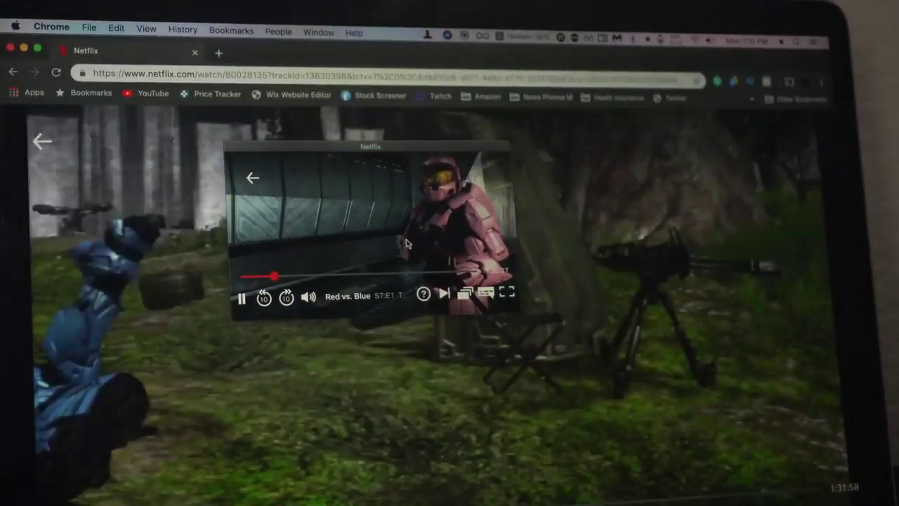
{"action": "key", "text": "super+bracketleft"}
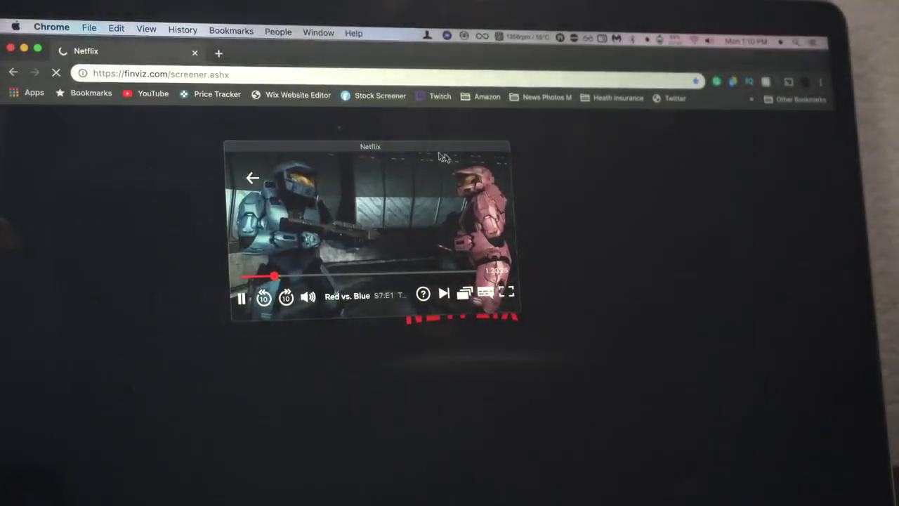
{"action": "left_click_drag", "start_coordinate": [412, 146], "coordinate": [582, 151]}
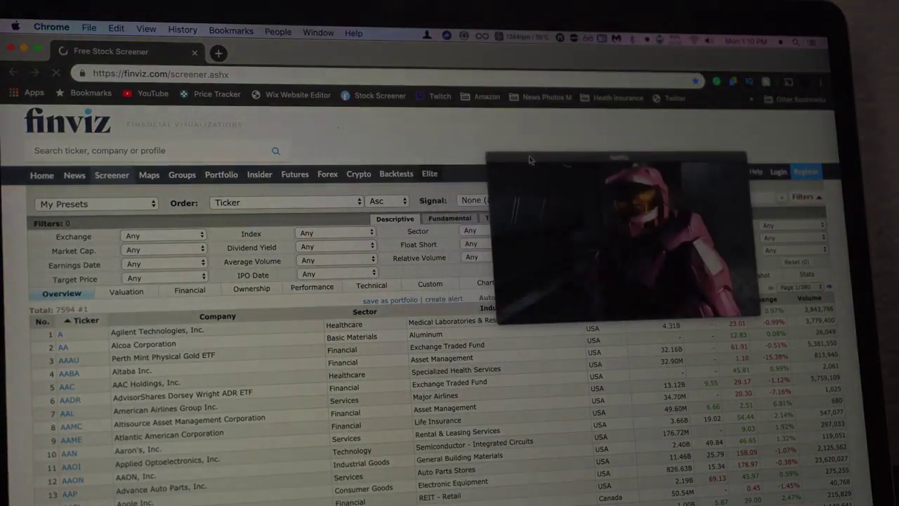
{"action": "scroll", "coordinate": [328, 284], "scroll_direction": "down", "scroll_amount": 2}
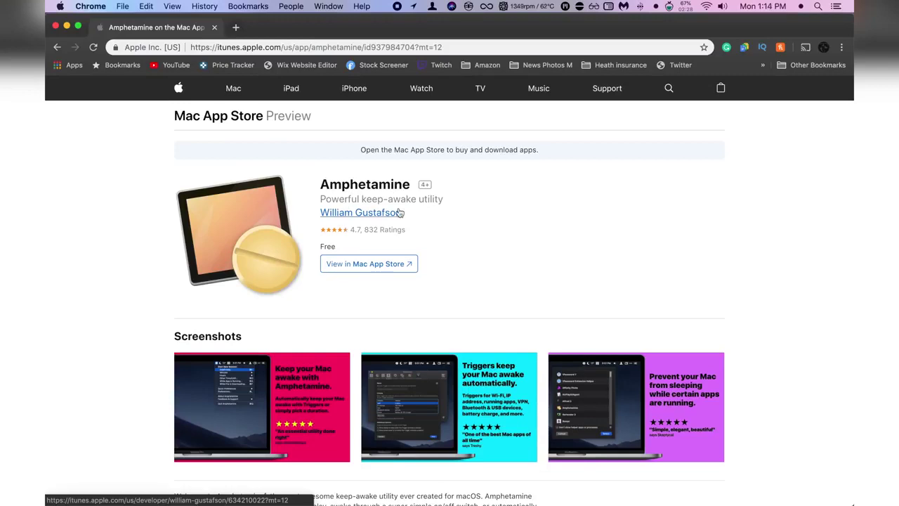
Start an Amphetamine keep-awake session set to Indefinitely
{"action": "scroll", "coordinate": [388, 265], "scroll_direction": "down", "scroll_amount": 6}
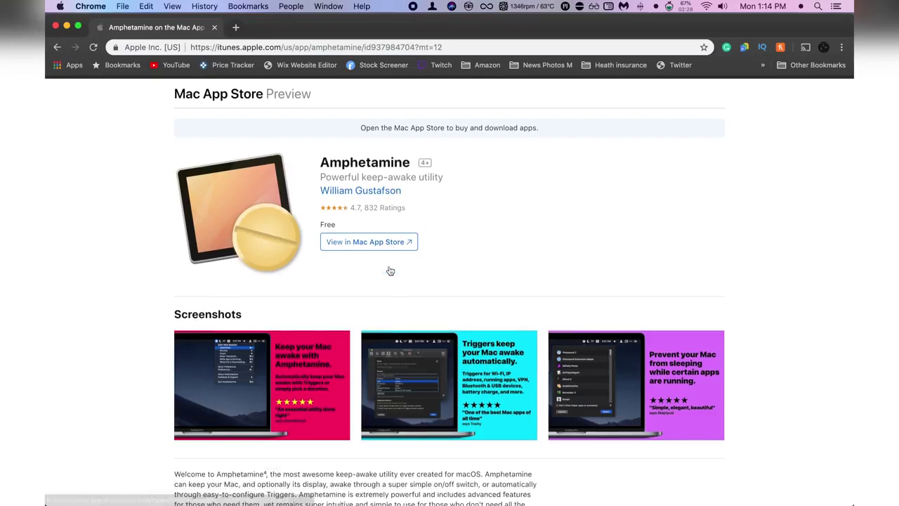
{"action": "scroll", "coordinate": [389, 265], "scroll_direction": "up", "scroll_amount": 6}
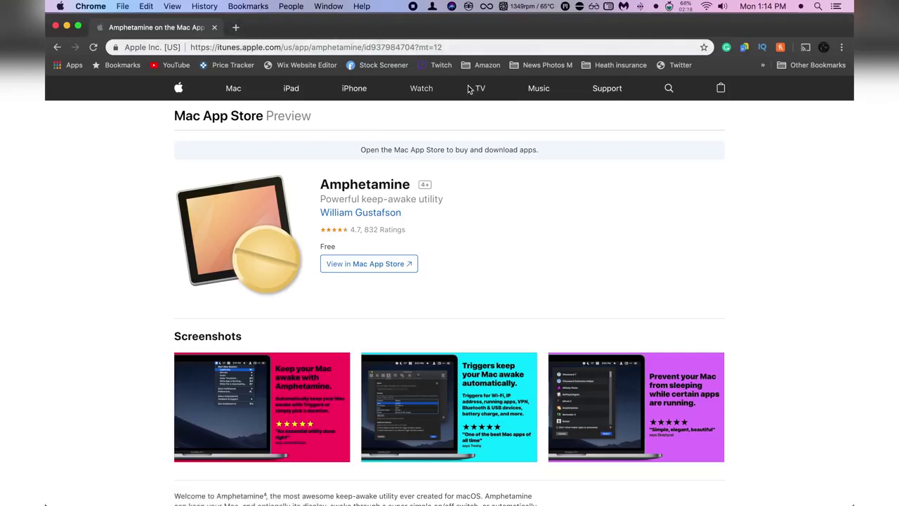
{"action": "left_click", "coordinate": [580, 7]}
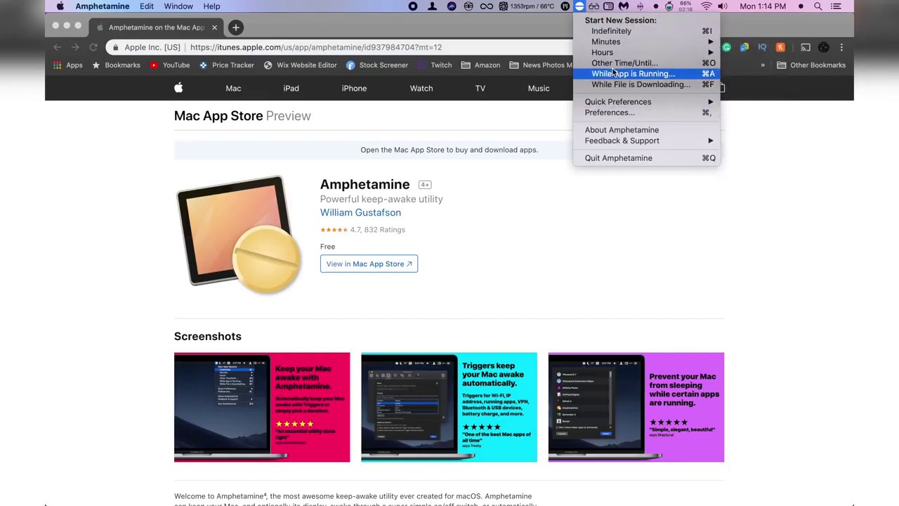
{"action": "mouse_move", "coordinate": [613, 54]}
{"action": "left_click", "coordinate": [619, 32]}
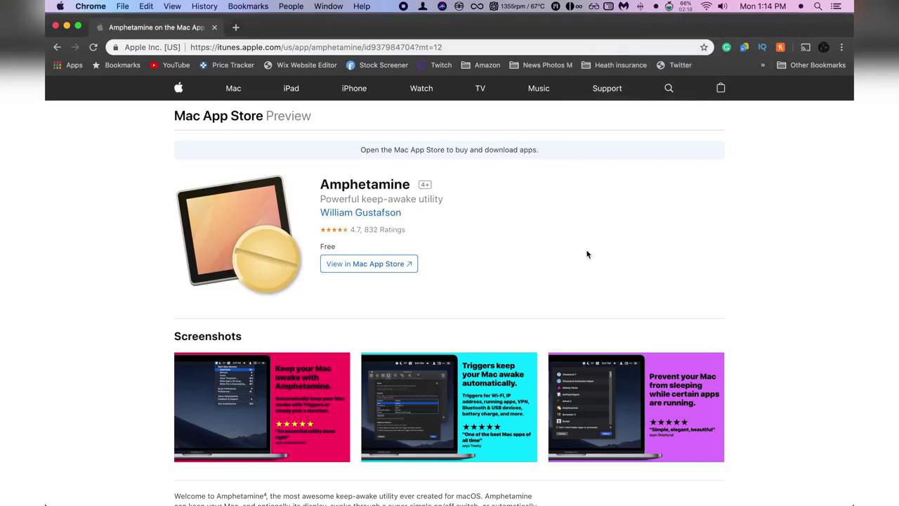
End the current session, then bring up the Minutes durations for a new one
{"action": "left_click", "coordinate": [574, 6]}
{"action": "left_click", "coordinate": [593, 31]}
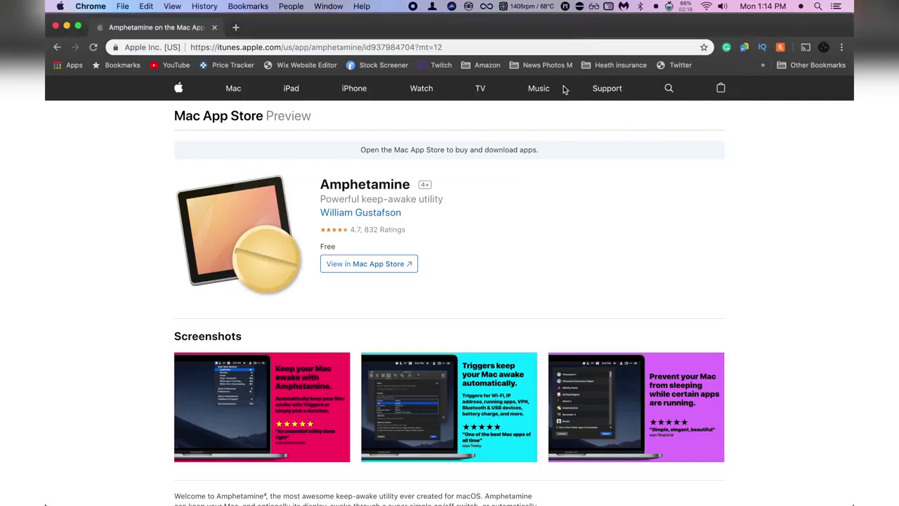
{"action": "left_click", "coordinate": [579, 6]}
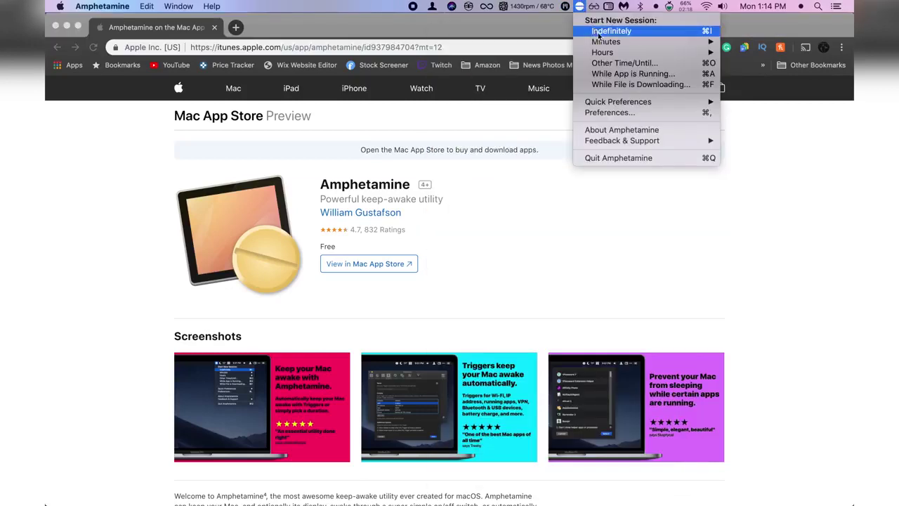
{"action": "mouse_move", "coordinate": [619, 41]}
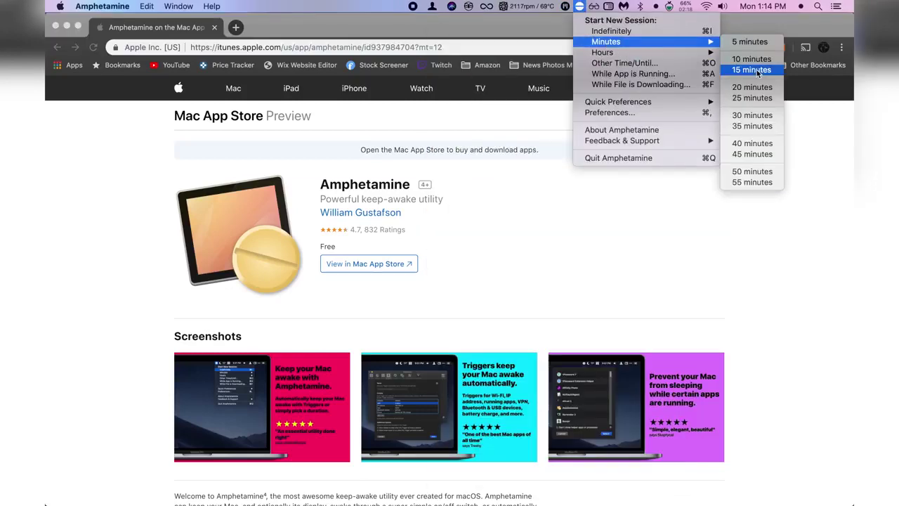
{"action": "mouse_move", "coordinate": [695, 53]}
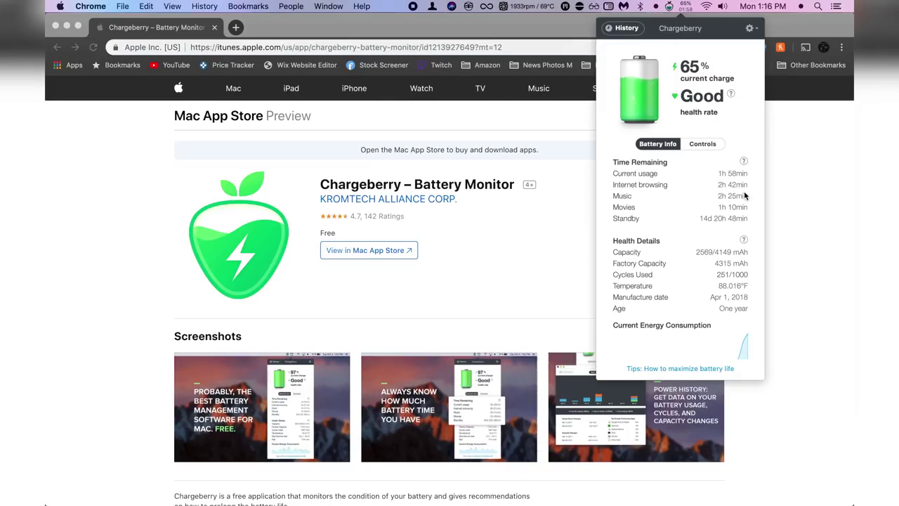
Switch between Chargeberry's Controls alert toggles and Battery Info health details twice
{"action": "left_click", "coordinate": [708, 146]}
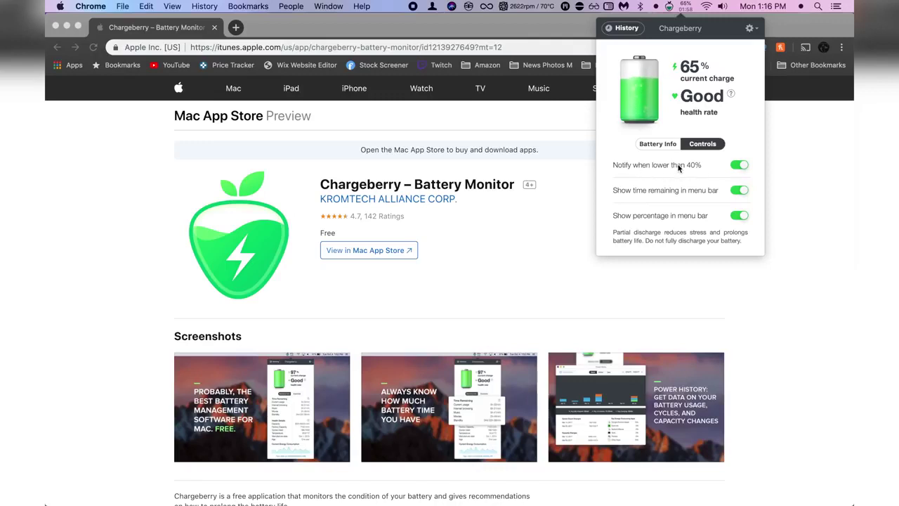
{"action": "left_click", "coordinate": [666, 145]}
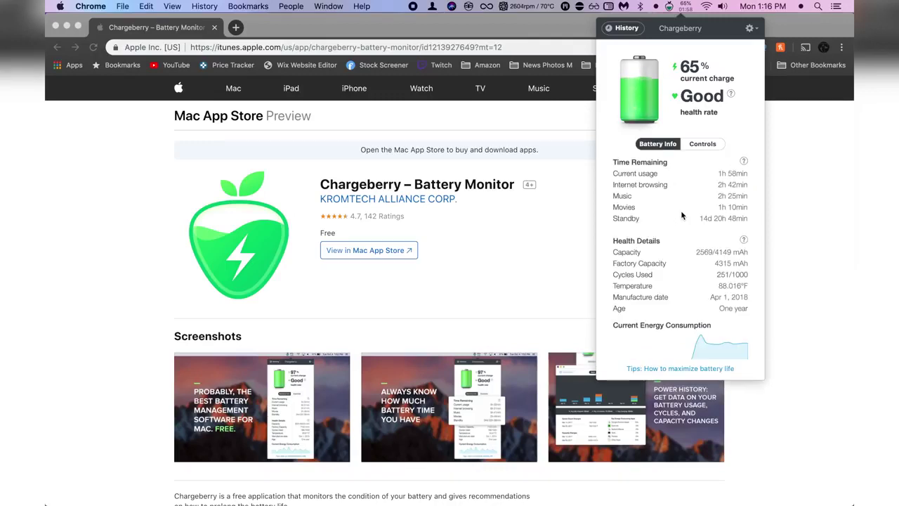
{"action": "left_click", "coordinate": [705, 146]}
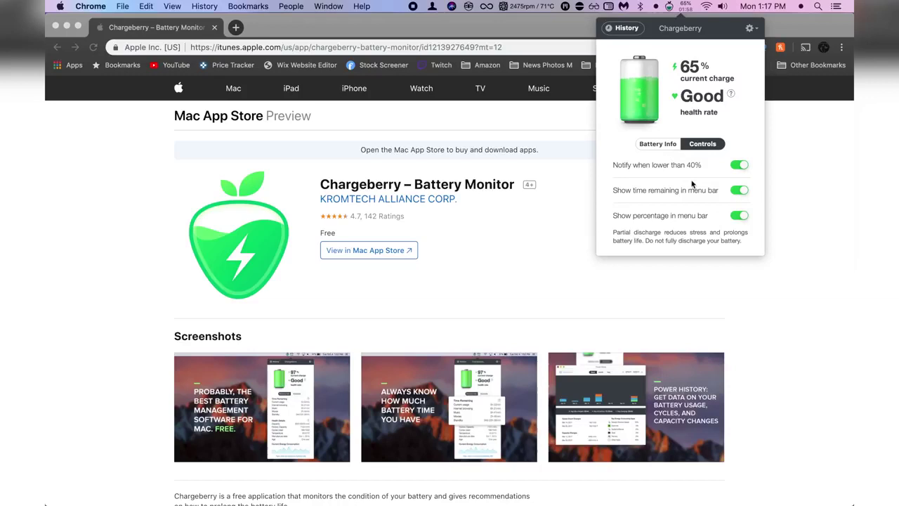
{"action": "left_click", "coordinate": [666, 146]}
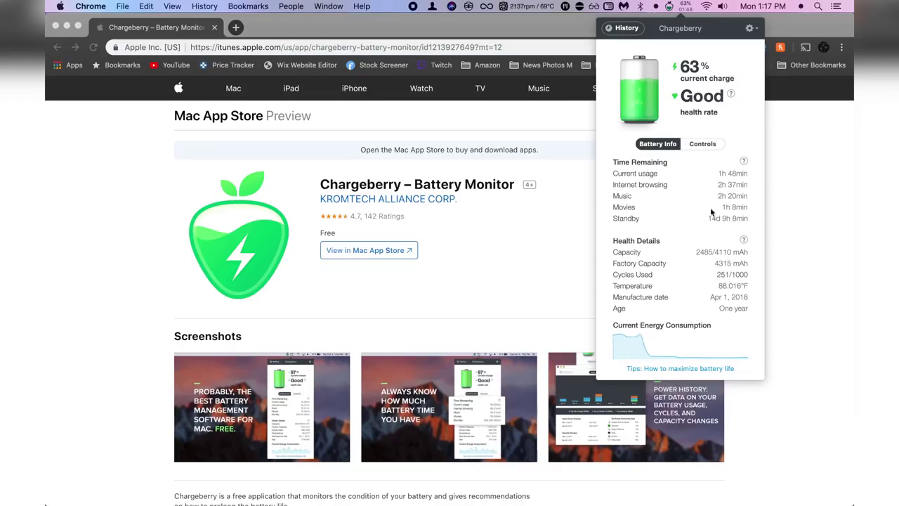
Close and reopen the Chargeberry panel, then show the power History window
{"action": "left_click", "coordinate": [685, 12]}
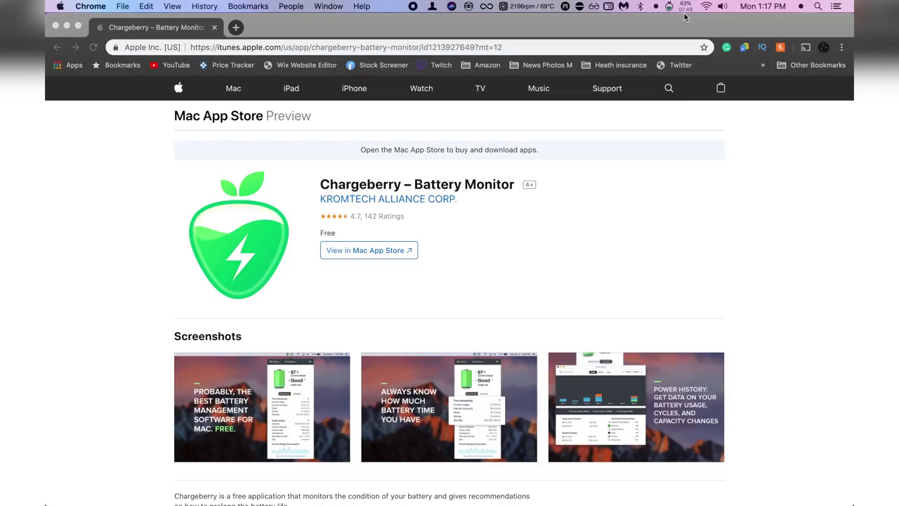
{"action": "left_click", "coordinate": [686, 9]}
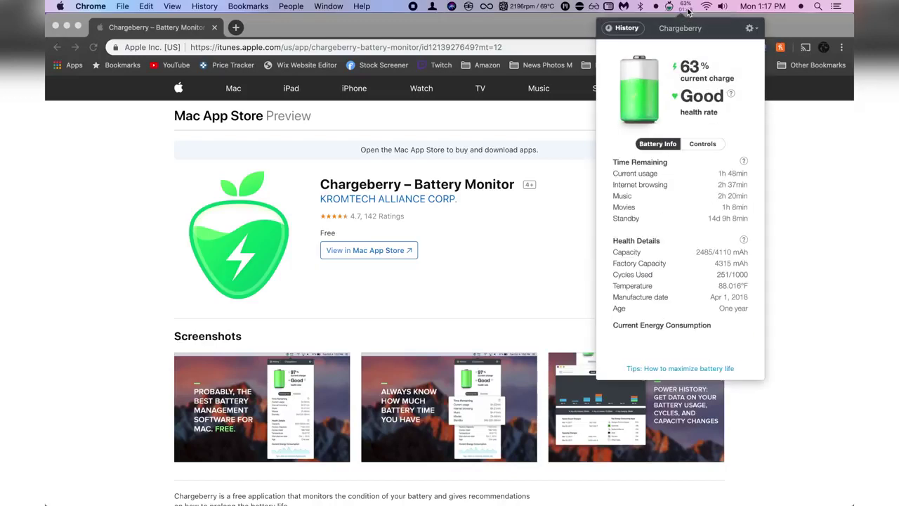
{"action": "left_click", "coordinate": [627, 28]}
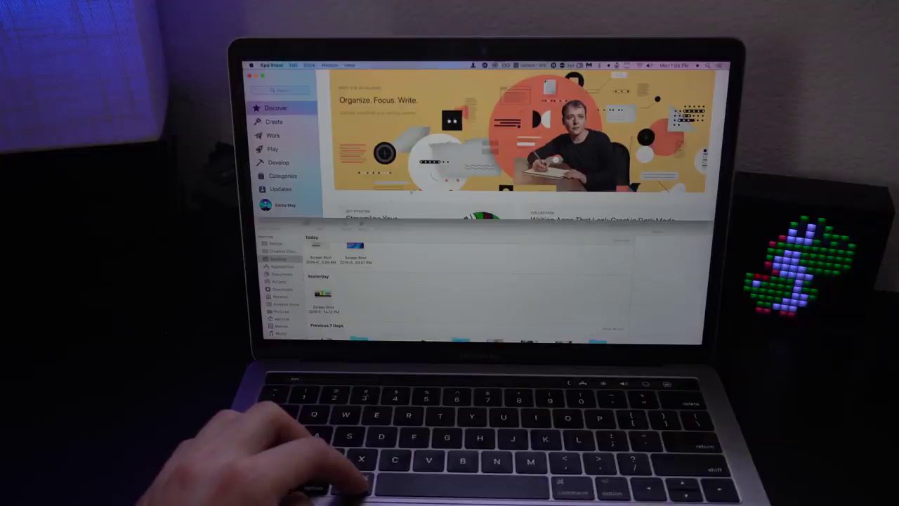
Snap the windows into screen halves and back, then select the Macs Fan Control title text
{"action": "key", "text": "ctrl+alt+Left"}
{"action": "key", "text": "ctrl+alt+BackSpace"}
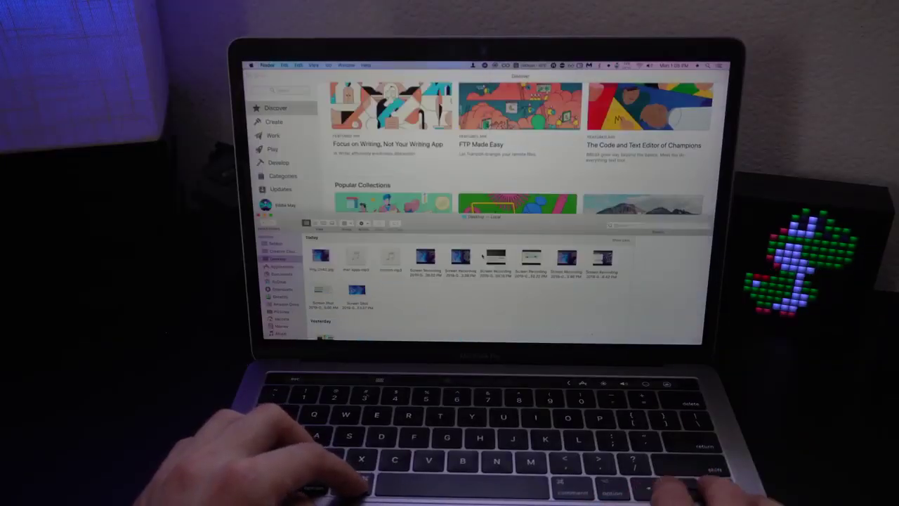
{"action": "key", "text": "ctrl+alt+Right"}
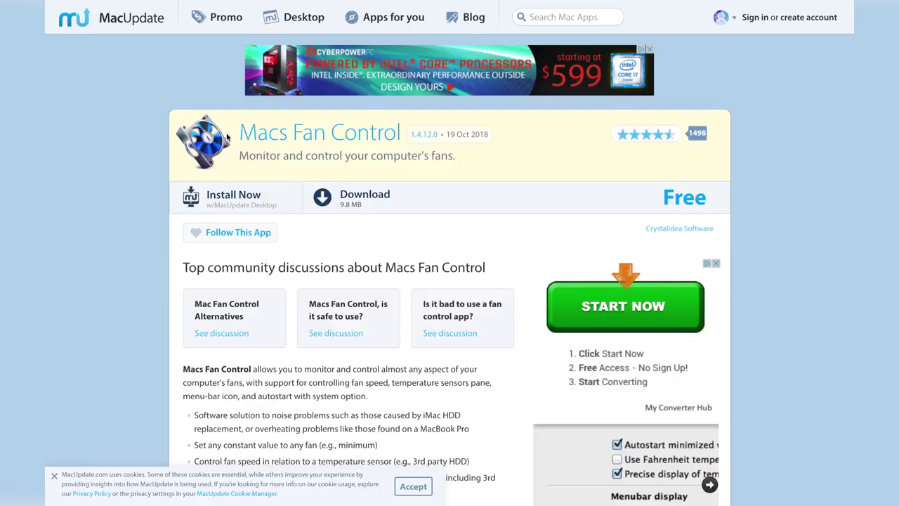
{"action": "left_click_drag", "start_coordinate": [253, 142], "coordinate": [391, 145]}
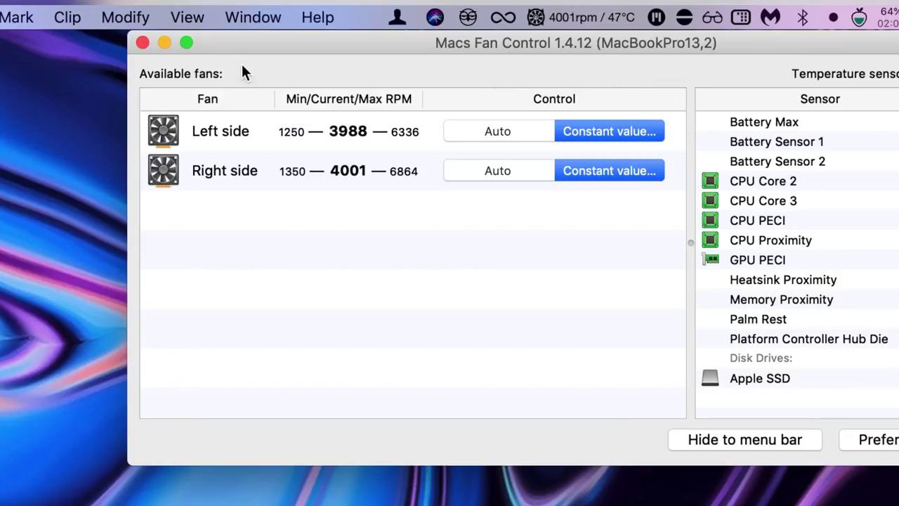
Close the fan window and reopen the full Macs Fan Control window from its menu-bar item
{"action": "left_click", "coordinate": [142, 43]}
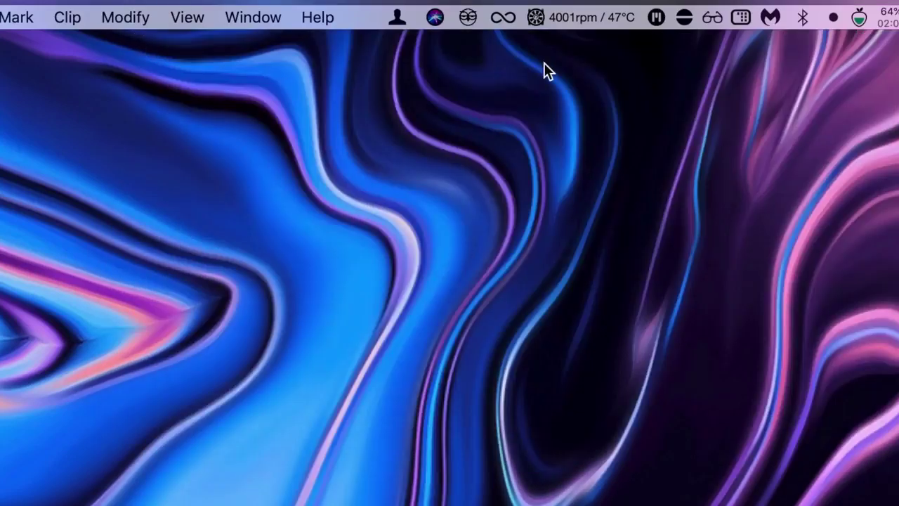
{"action": "left_click", "coordinate": [553, 21]}
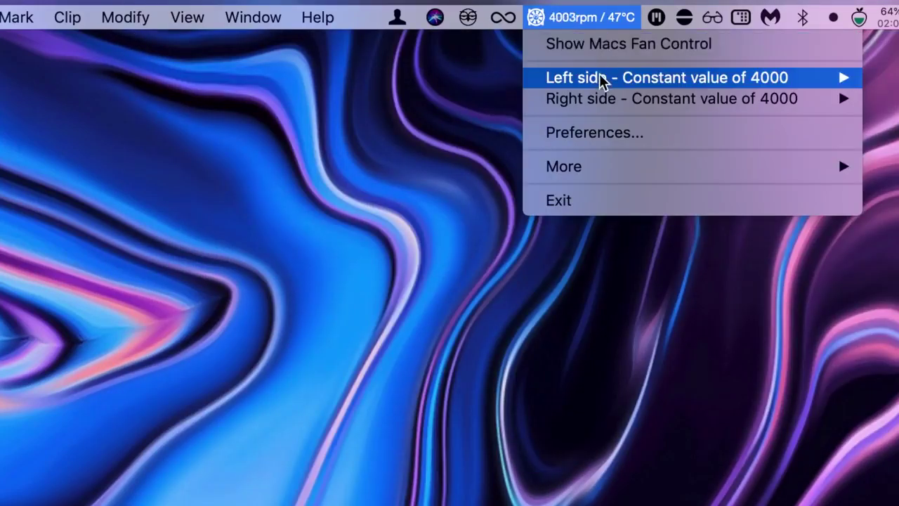
{"action": "mouse_move", "coordinate": [600, 82]}
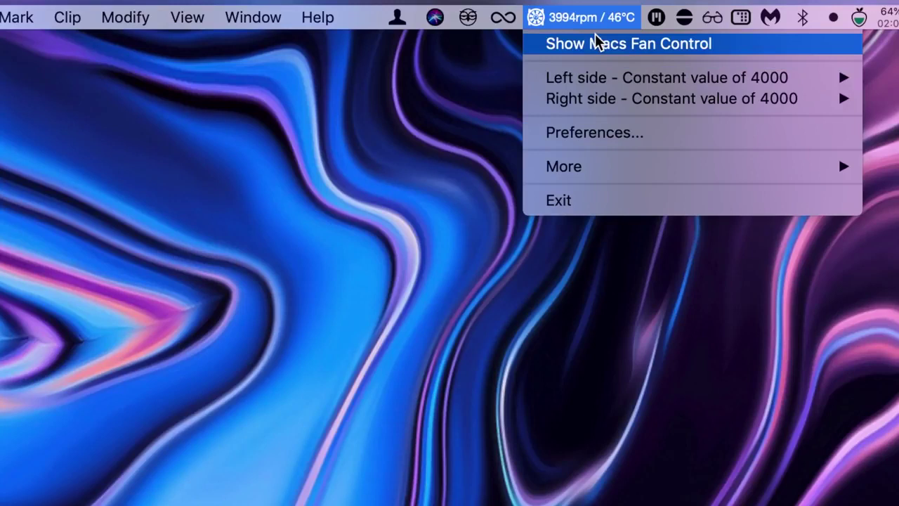
{"action": "left_click", "coordinate": [455, 90]}
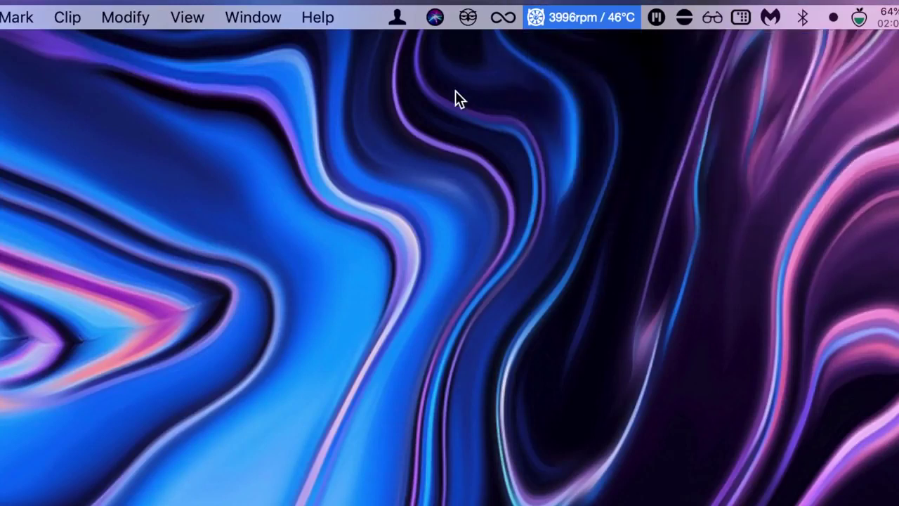
{"action": "left_click", "coordinate": [573, 13]}
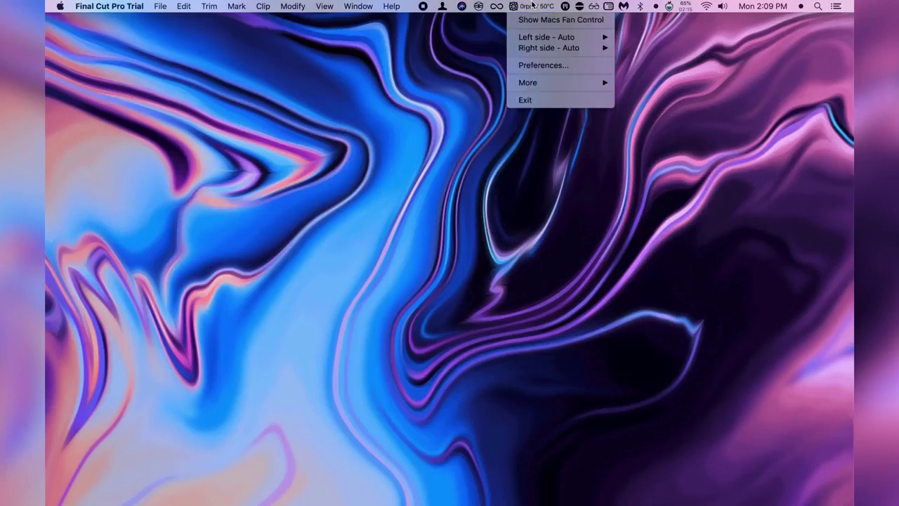
{"action": "left_click", "coordinate": [537, 21]}
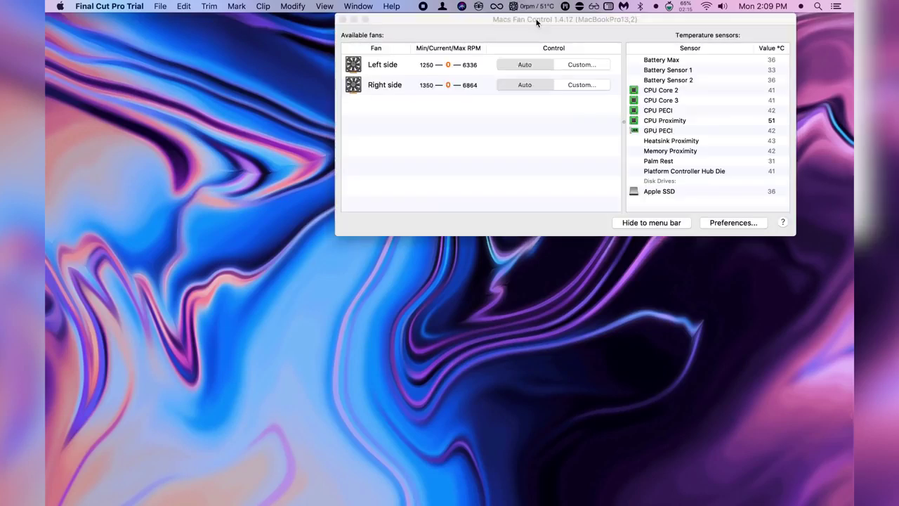
Set both fans to a Custom constant speed, the left at 4000 RPM, and nudge the window left
{"action": "left_click", "coordinate": [581, 64]}
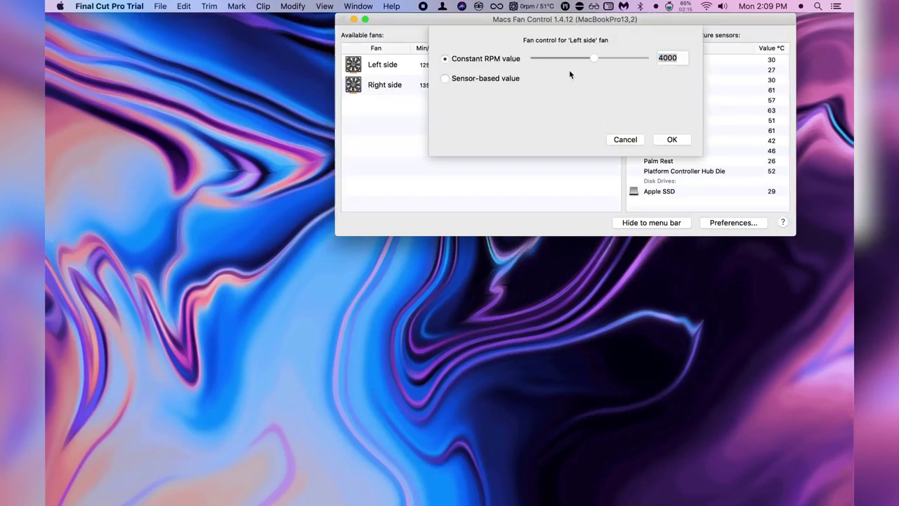
{"action": "left_click", "coordinate": [672, 141]}
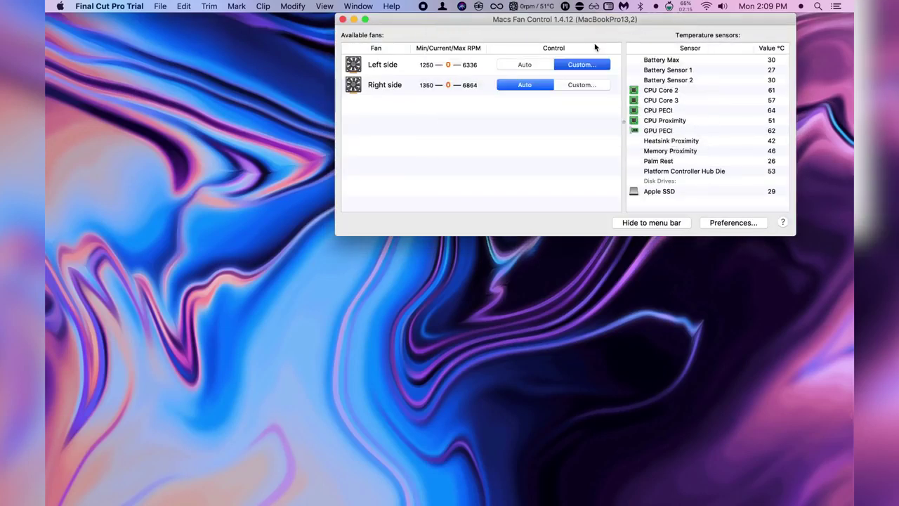
{"action": "left_click", "coordinate": [581, 84]}
{"action": "left_click", "coordinate": [680, 142]}
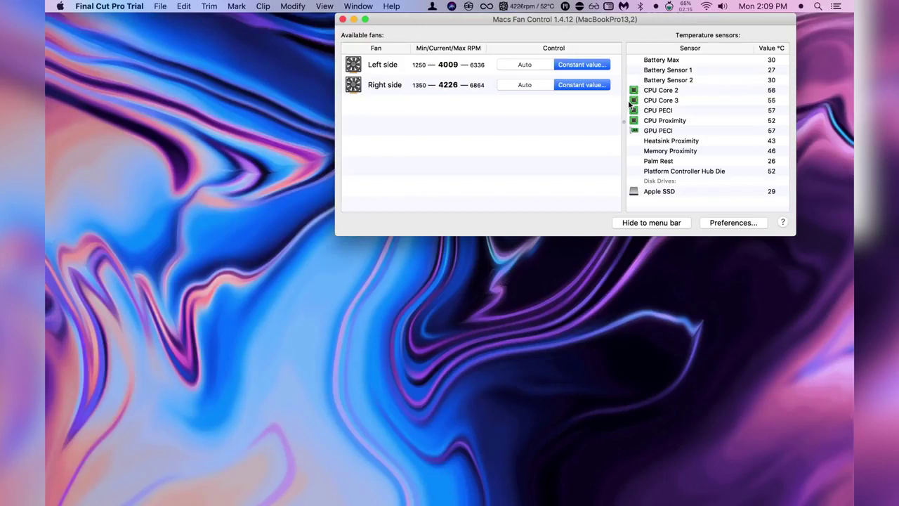
{"action": "left_click_drag", "start_coordinate": [526, 21], "coordinate": [485, 21]}
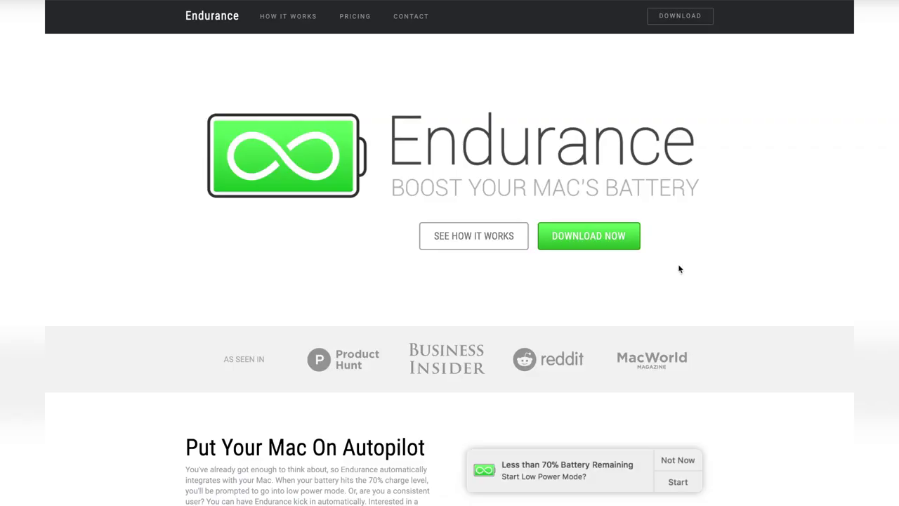
Start Endurance's Low Power Mode from its menu-bar icon and review the now-active power savers
{"action": "scroll", "coordinate": [689, 289], "scroll_direction": "down", "scroll_amount": 6}
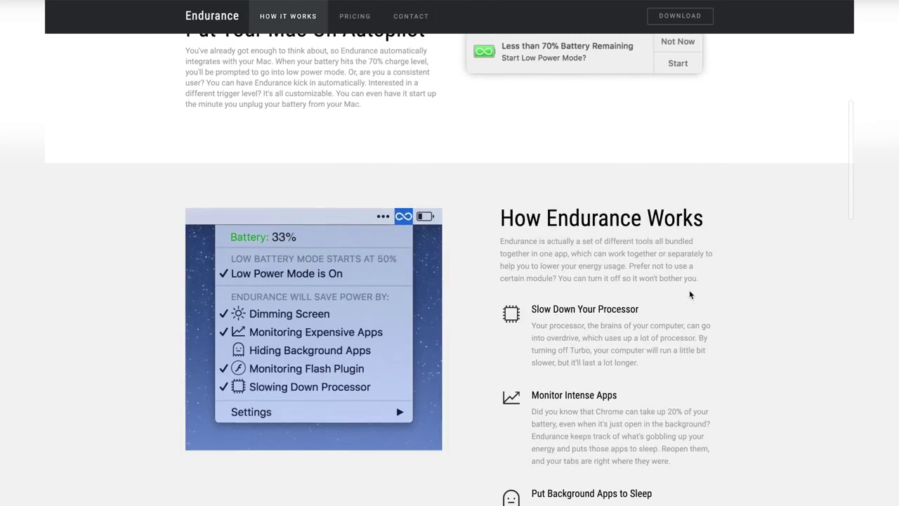
{"action": "scroll", "coordinate": [690, 294], "scroll_direction": "down", "scroll_amount": 3}
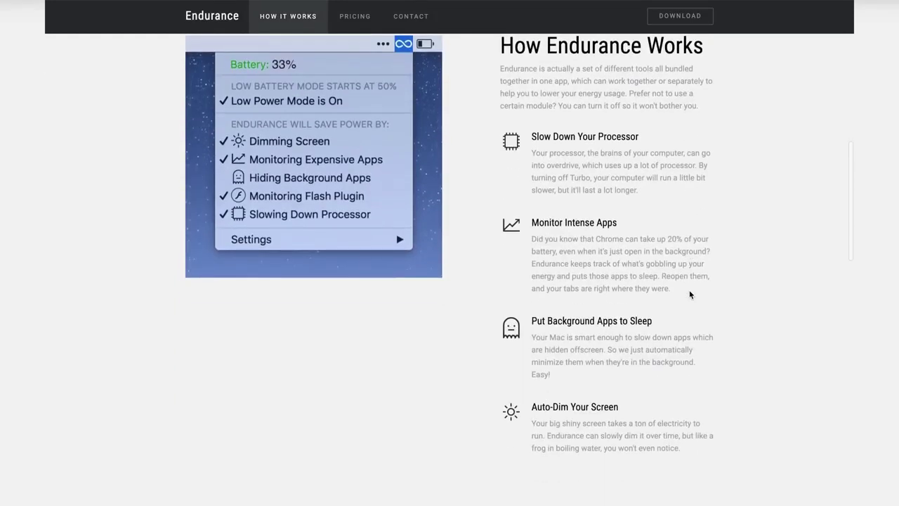
{"action": "scroll", "coordinate": [690, 294], "scroll_direction": "down", "scroll_amount": 4}
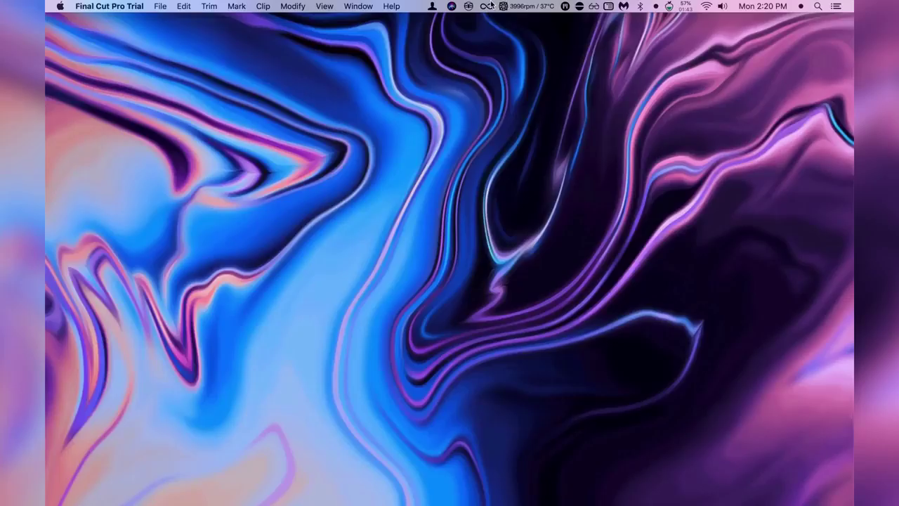
{"action": "left_click", "coordinate": [487, 5]}
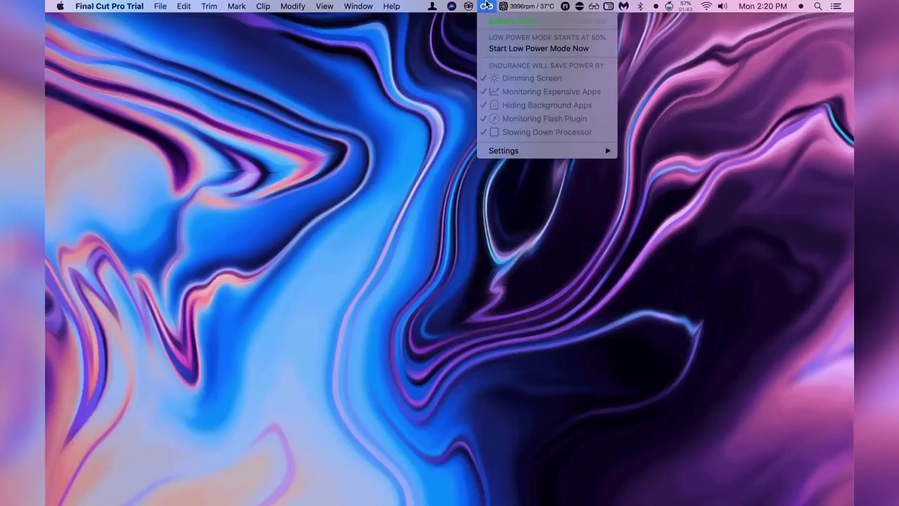
{"action": "left_click", "coordinate": [503, 48]}
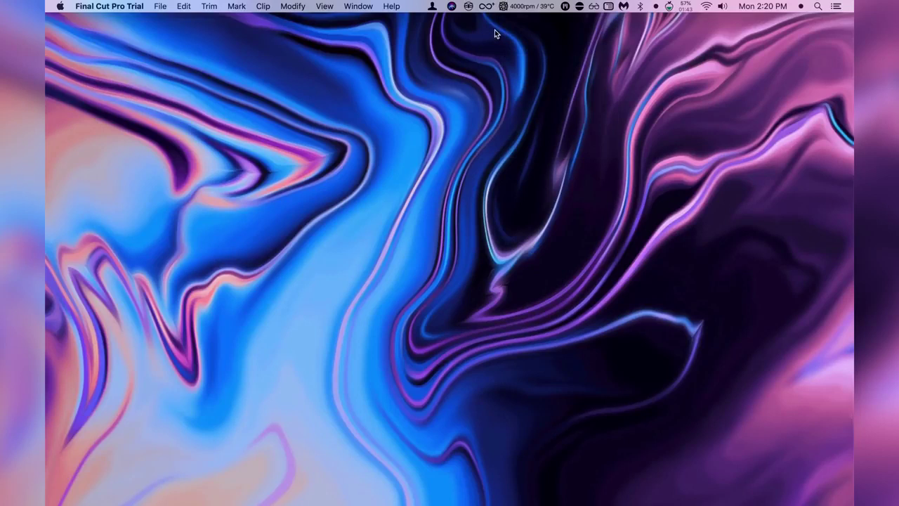
{"action": "left_click", "coordinate": [486, 7]}
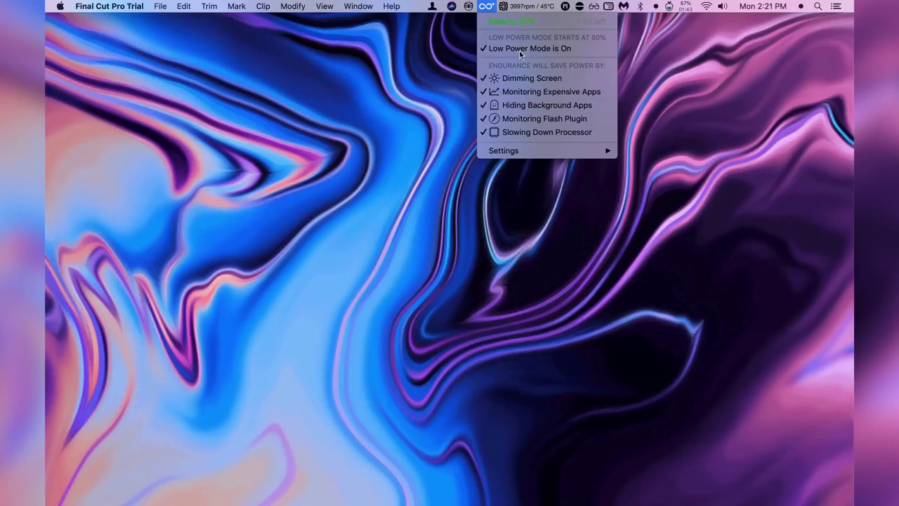
{"action": "mouse_move", "coordinate": [513, 151]}
Close the Endurance menu and collapse the extra status icons with Dozer's menu-bar dot
{"action": "left_click", "coordinate": [488, 6]}
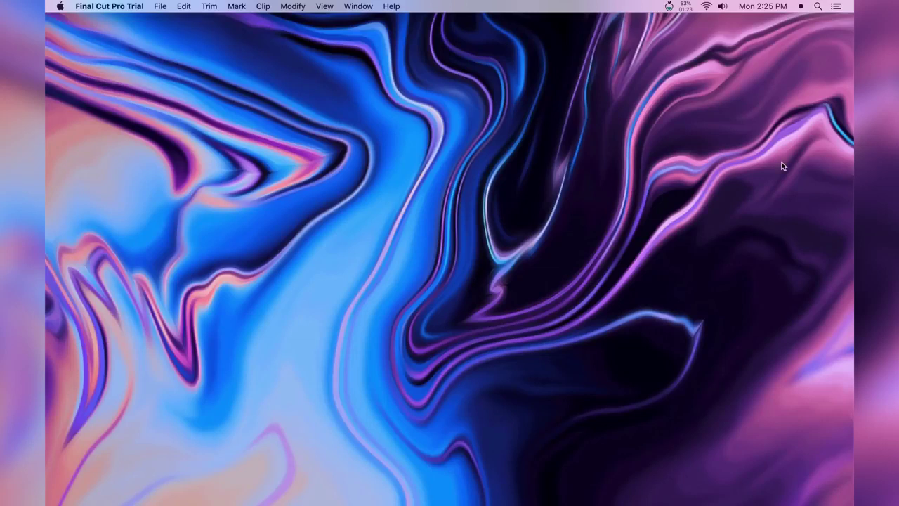
{"action": "mouse_move", "coordinate": [803, 6]}
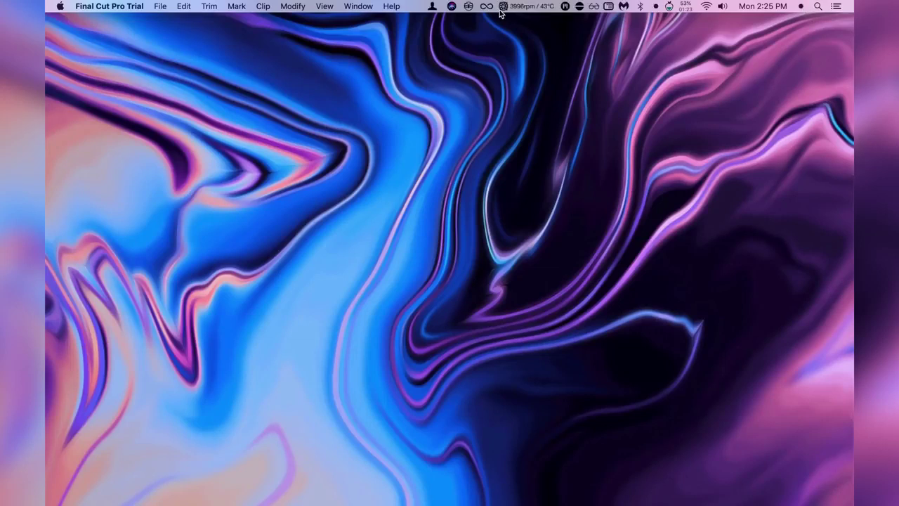
{"action": "left_click", "coordinate": [654, 7]}
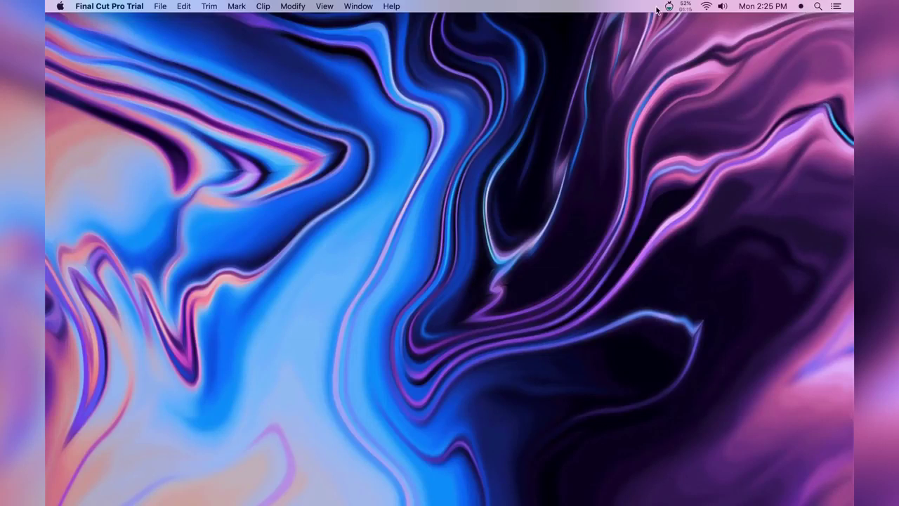
{"action": "mouse_move", "coordinate": [804, 10]}
Reveal the hidden icons, move the M icon and fan readout, then collapse them again
{"action": "left_click", "coordinate": [801, 7]}
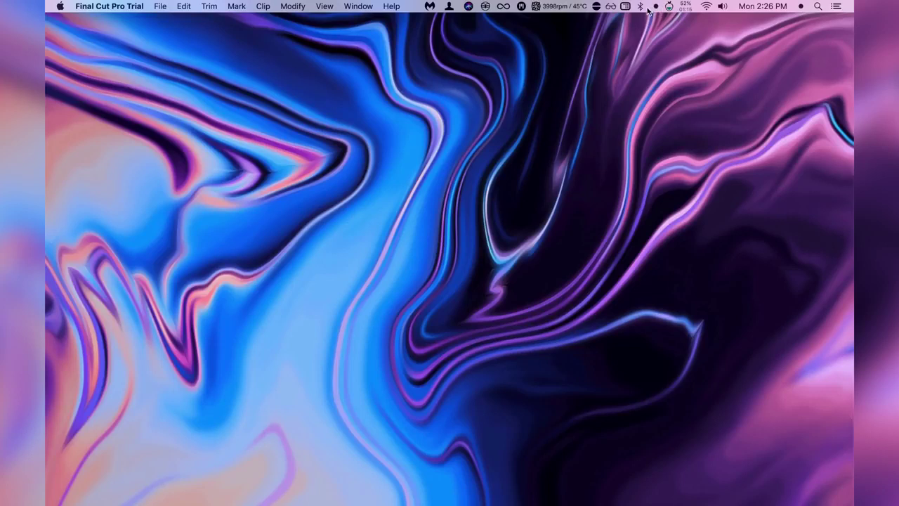
{"action": "left_click_drag", "start_coordinate": [656, 9], "coordinate": [627, 10]}
{"action": "mouse_move", "coordinate": [429, 6]}
{"action": "left_mouse_down"}
{"action": "mouse_move", "coordinate": [623, 7]}
{"action": "mouse_move", "coordinate": [430, 7]}
{"action": "left_mouse_up"}
{"action": "left_click_drag", "start_coordinate": [560, 6], "coordinate": [525, 7]}
{"action": "left_click", "coordinate": [802, 6]}
{"action": "left_click", "coordinate": [802, 7]}
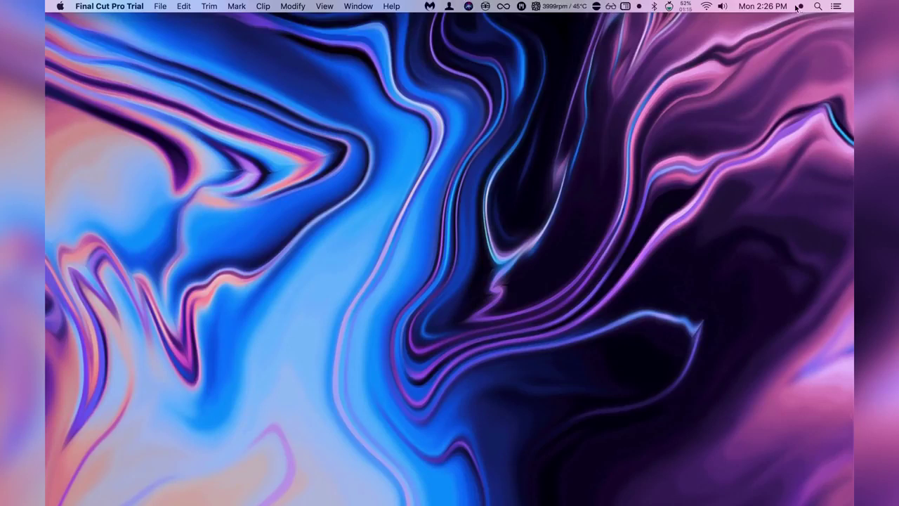
{"action": "left_click", "coordinate": [656, 6]}
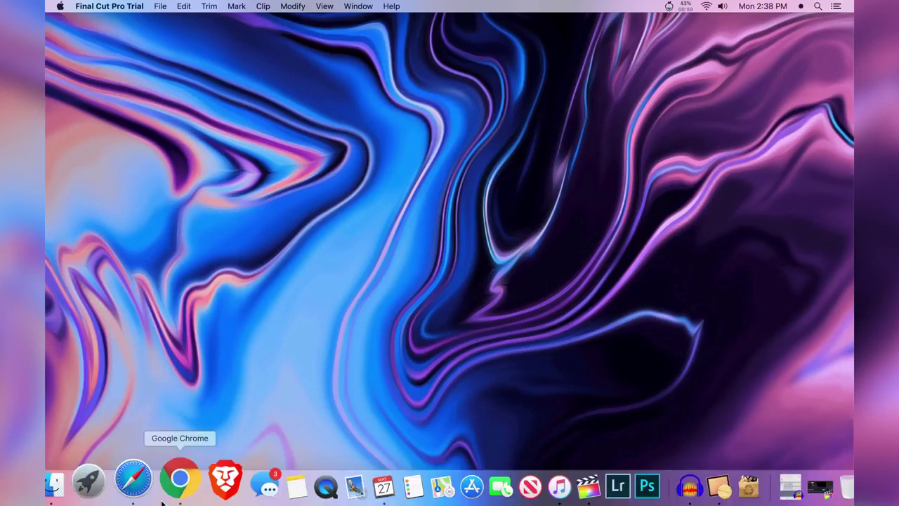
Launch PS4 Remote Play from Launchpad, connect to the PS4 and view it full screen
{"action": "left_click", "coordinate": [113, 485]}
{"action": "scroll", "coordinate": [431, 274], "scroll_direction": "left", "scroll_amount": 3}
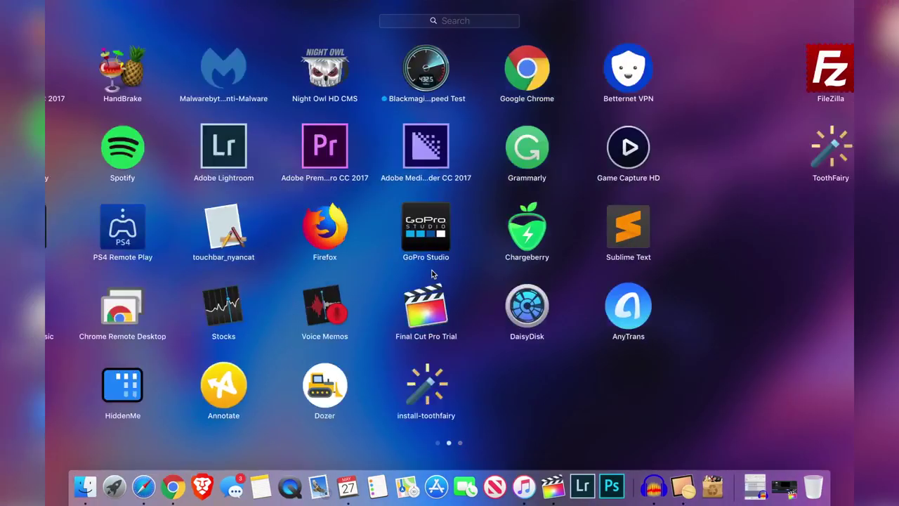
{"action": "left_click", "coordinate": [262, 229]}
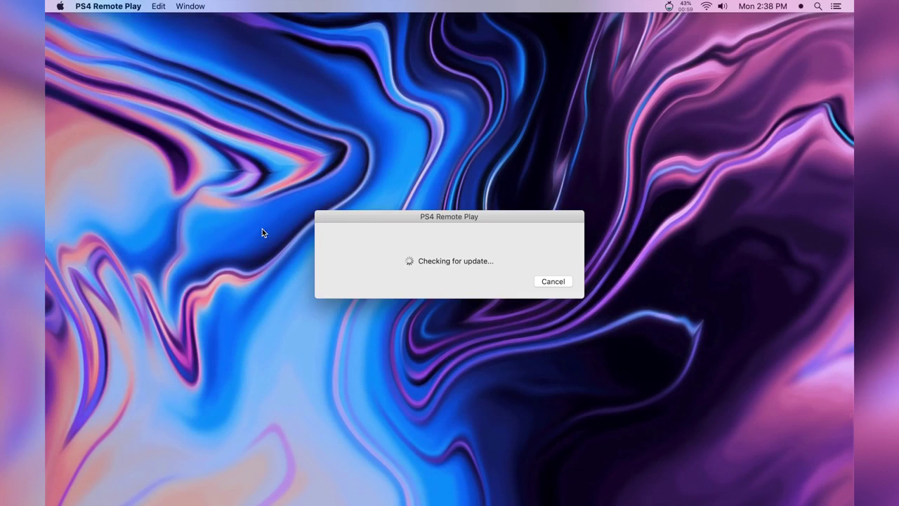
{"action": "left_click", "coordinate": [458, 358]}
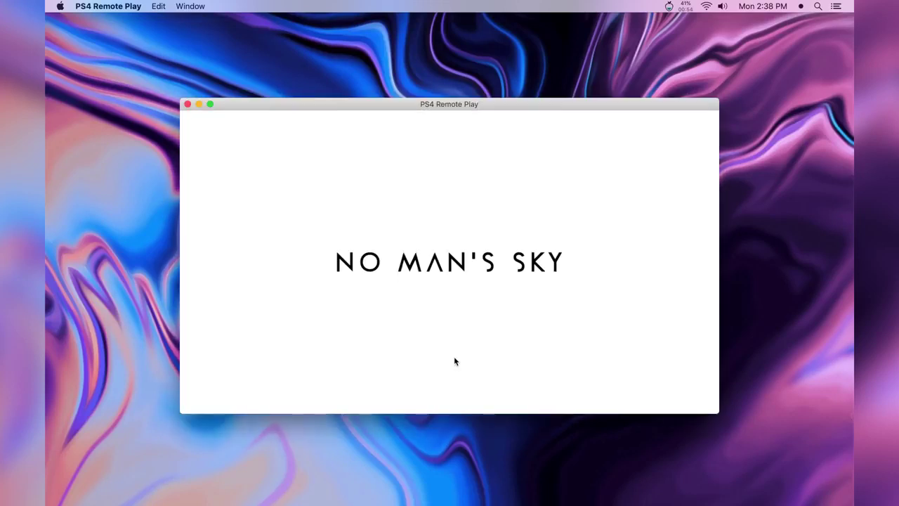
{"action": "left_click", "coordinate": [210, 104]}
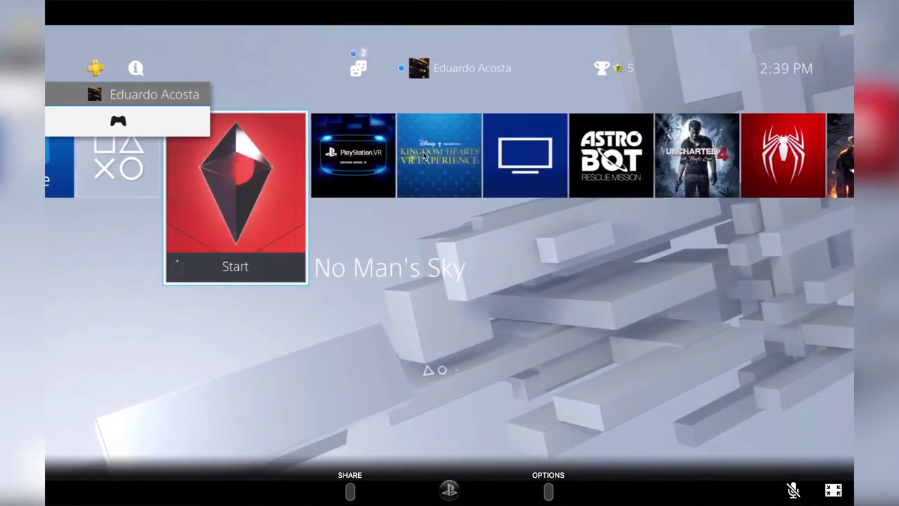
Send the PS4 to rest mode via Quick Menu > Power, then close Remote Play and the battery notice
{"action": "key", "text": "Right"}
{"action": "key", "text": "Right"}
{"action": "key", "text": "Right"}
{"action": "key", "text": "Right"}
{"action": "key", "text": "Right"}
{"action": "key", "text": "Right"}
{"action": "key", "text": "Right"}
{"action": "key", "text": "Right"}
{"action": "key", "text": "Right"}
{"action": "key", "text": "Right"}
{"action": "key", "text": "Right"}
{"action": "key", "text": "Right"}
{"action": "key", "text": "Right"}
{"action": "key", "text": "Right"}
{"action": "key", "text": "Right"}
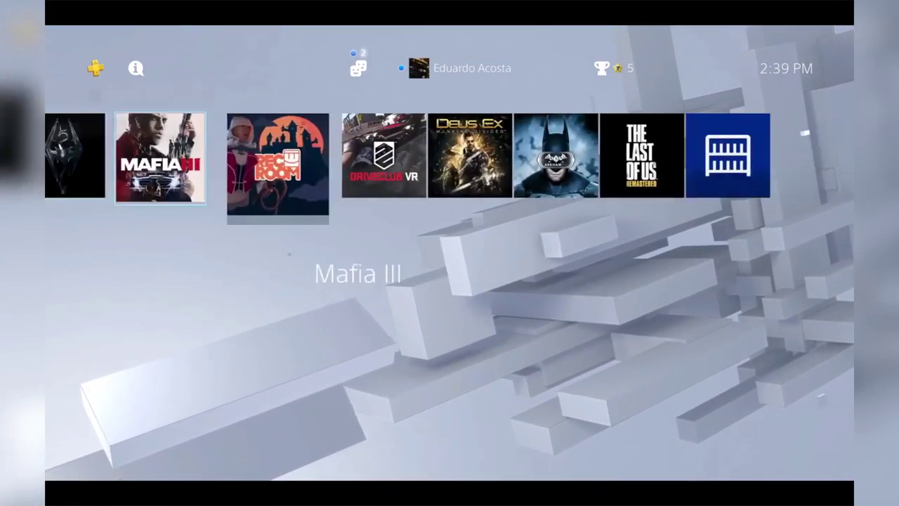
{"action": "key", "text": "Left"}
{"action": "key", "text": "Left"}
{"action": "key", "text": "Left"}
{"action": "key", "text": "Left"}
{"action": "key", "text": "Left"}
{"action": "key", "text": "Left"}
{"action": "key", "text": "Left"}
{"action": "key", "text": "Left"}
{"action": "key", "text": "Left"}
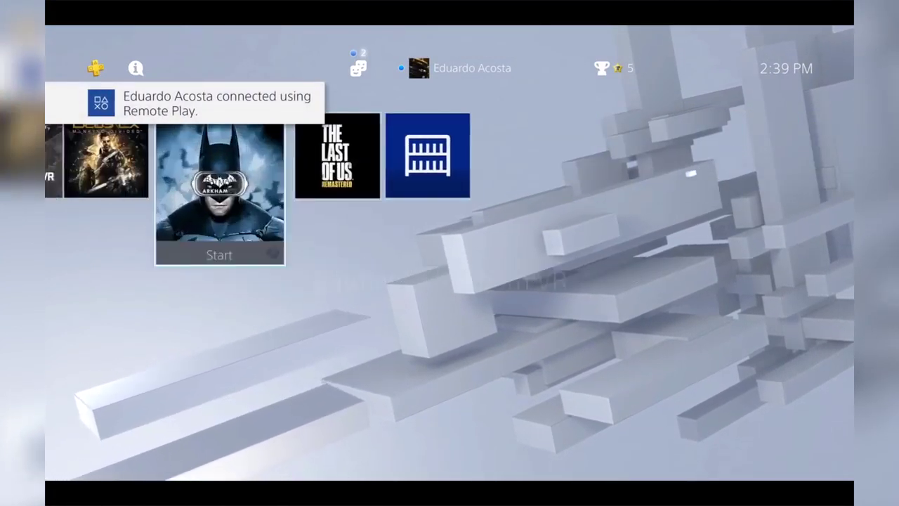
{"action": "key", "text": "Left"}
{"action": "key", "text": "Left"}
{"action": "key", "text": "Left"}
{"action": "key", "text": "Left"}
{"action": "key", "text": "Left"}
{"action": "key", "text": "Left"}
{"action": "key", "text": "Left"}
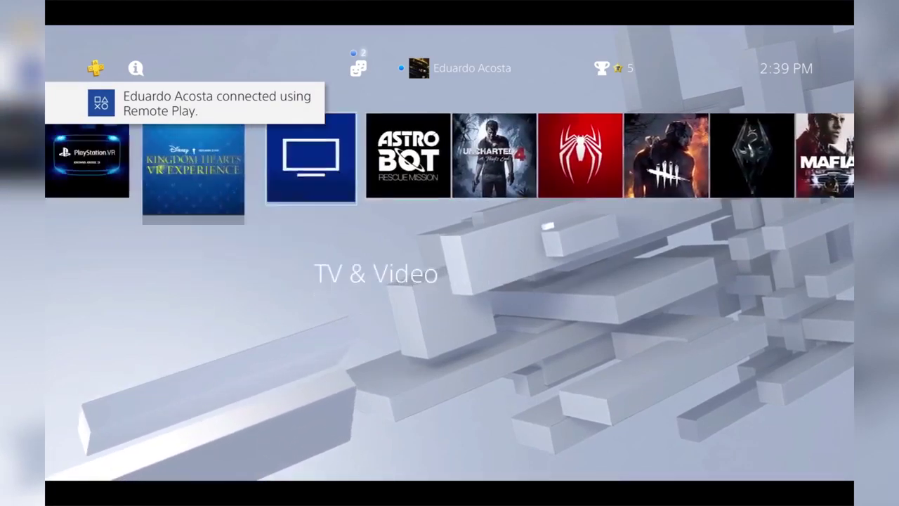
{"action": "key", "text": "Escape"}
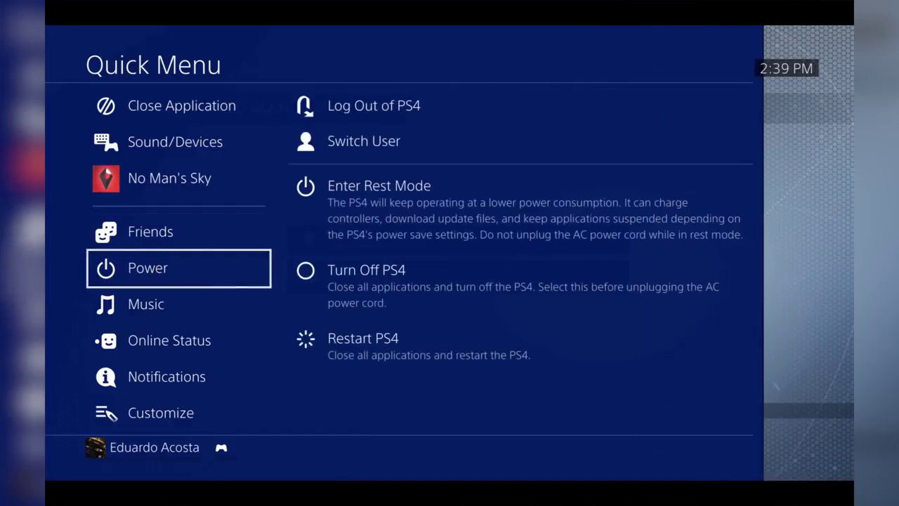
{"action": "key", "text": "Right"}
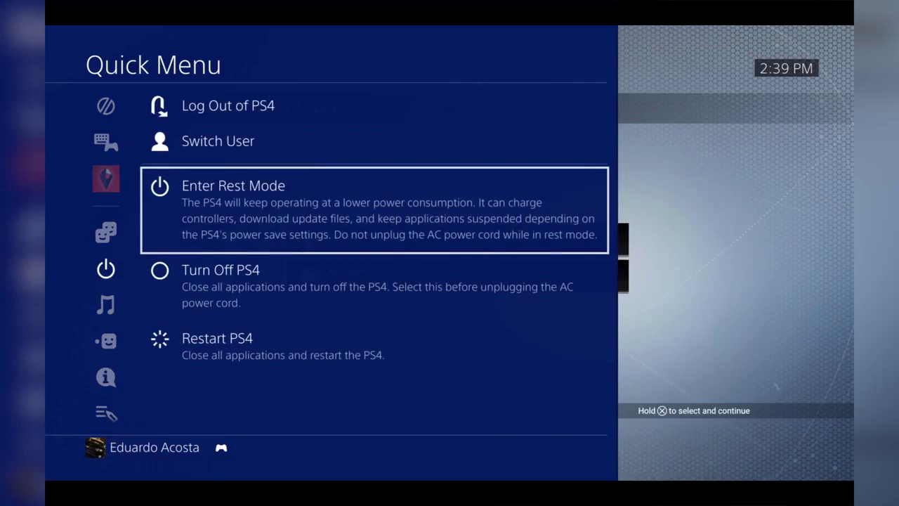
{"action": "key", "text": "Return"}
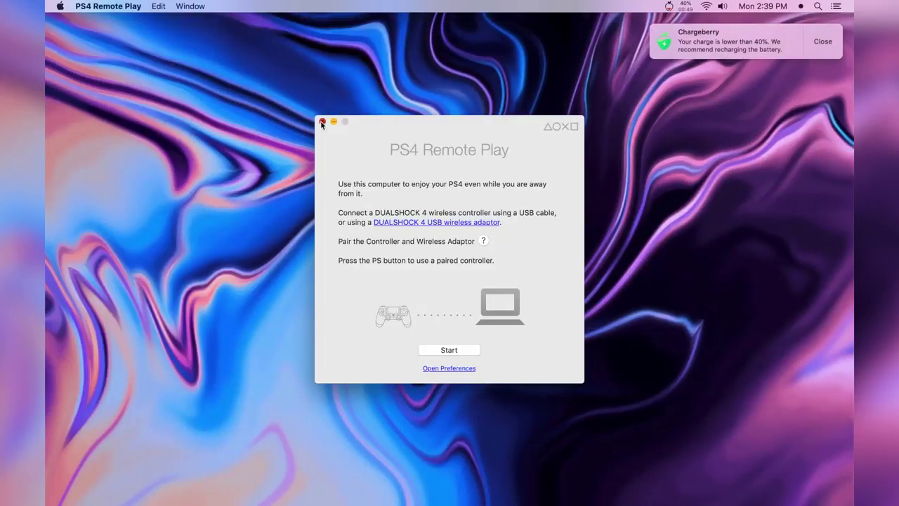
{"action": "left_click", "coordinate": [322, 123]}
{"action": "left_click", "coordinate": [826, 47]}
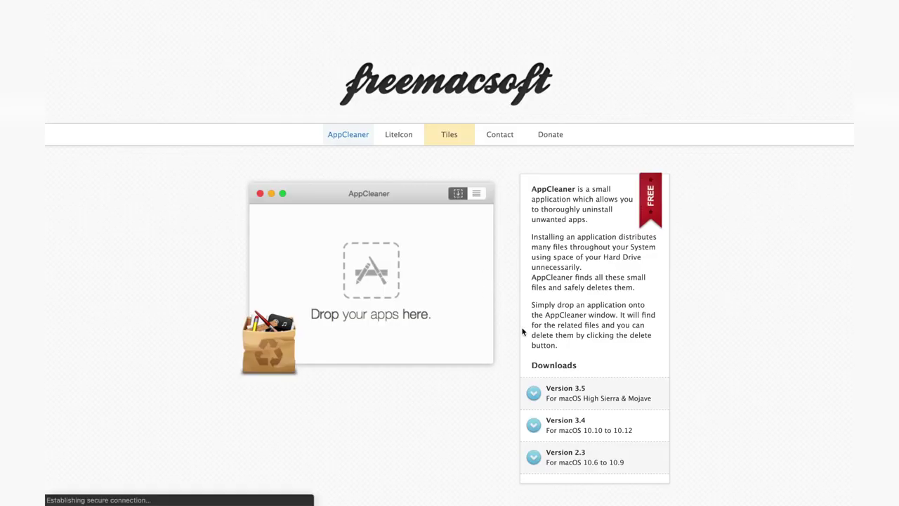
Quit Chrome showing the AppCleaner download page
{"action": "scroll", "coordinate": [522, 331], "scroll_direction": "down", "scroll_amount": 3}
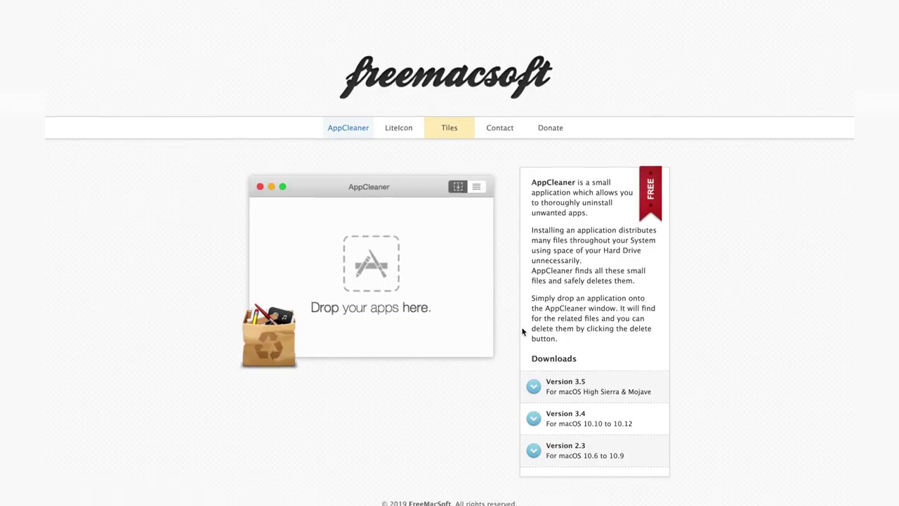
{"action": "scroll", "coordinate": [522, 331], "scroll_direction": "up", "scroll_amount": 3}
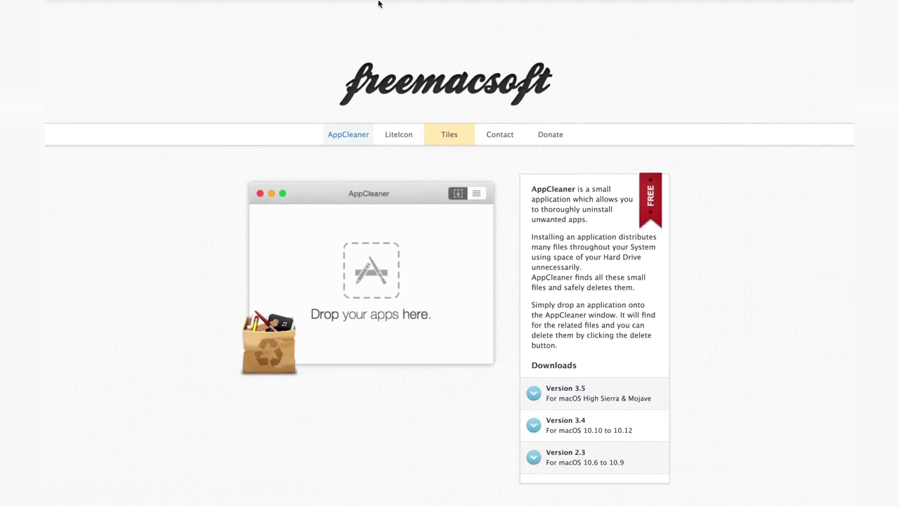
{"action": "mouse_move", "coordinate": [198, 20]}
{"action": "left_click", "coordinate": [56, 19]}
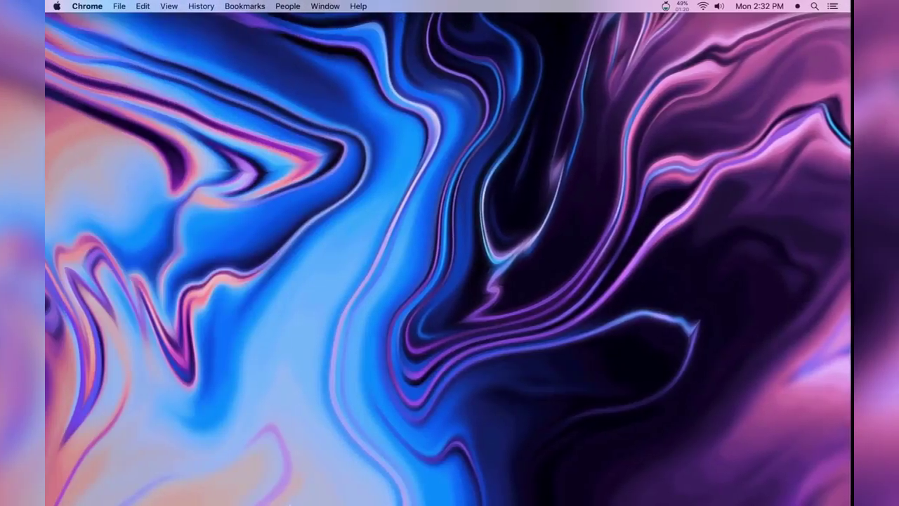
In Launchpad, long-press Amphetamine and drag it onto the Trash
{"action": "left_click", "coordinate": [122, 491]}
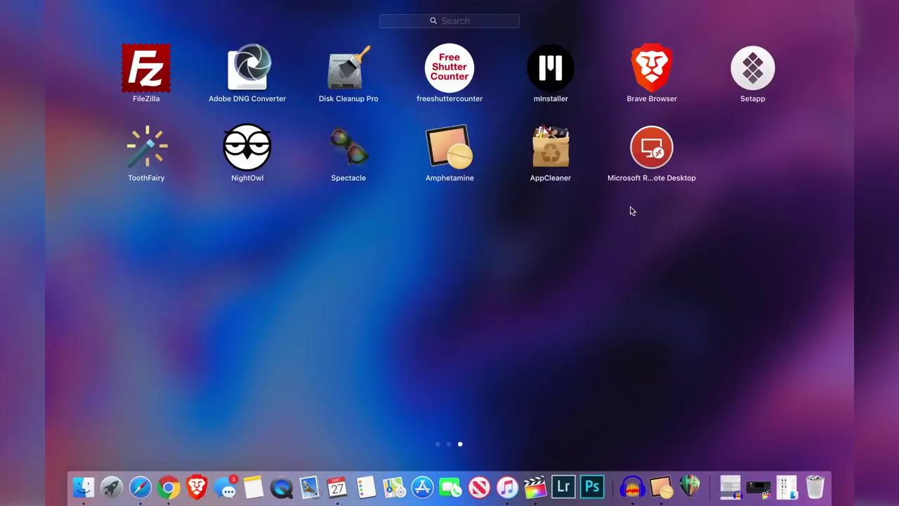
{"action": "left_click", "coordinate": [463, 159]}
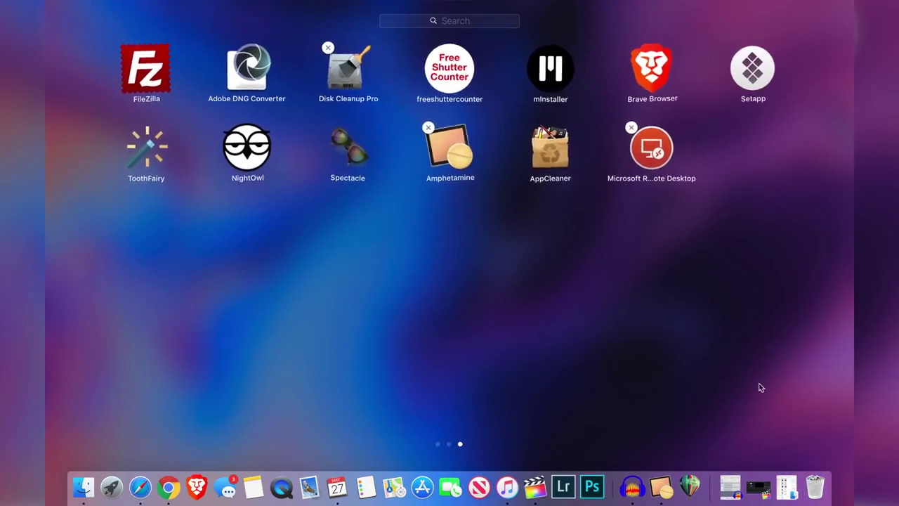
{"action": "left_click_drag", "start_coordinate": [460, 158], "coordinate": [814, 488]}
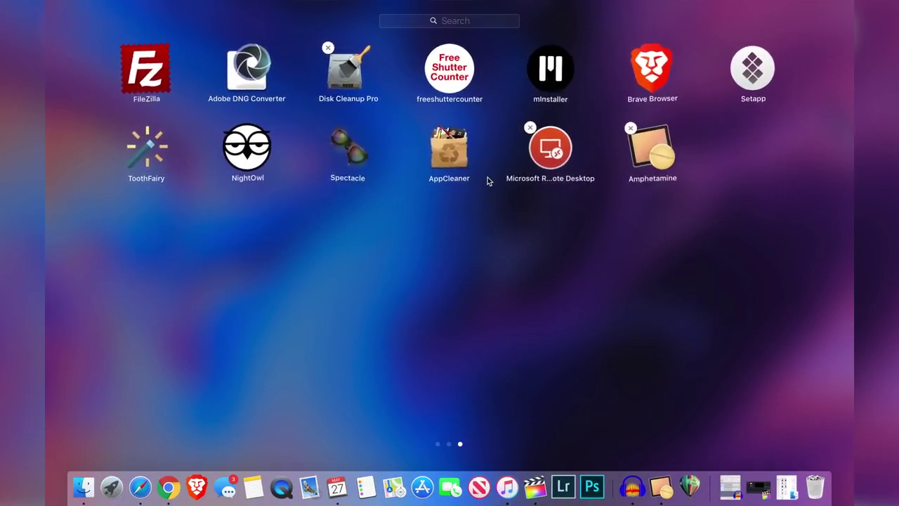
Launch AppCleaner, drop the Plug app onto it and review its 7 leftover files
{"action": "left_click", "coordinate": [456, 163]}
{"action": "scroll", "coordinate": [310, 254], "scroll_direction": "down", "scroll_amount": 1}
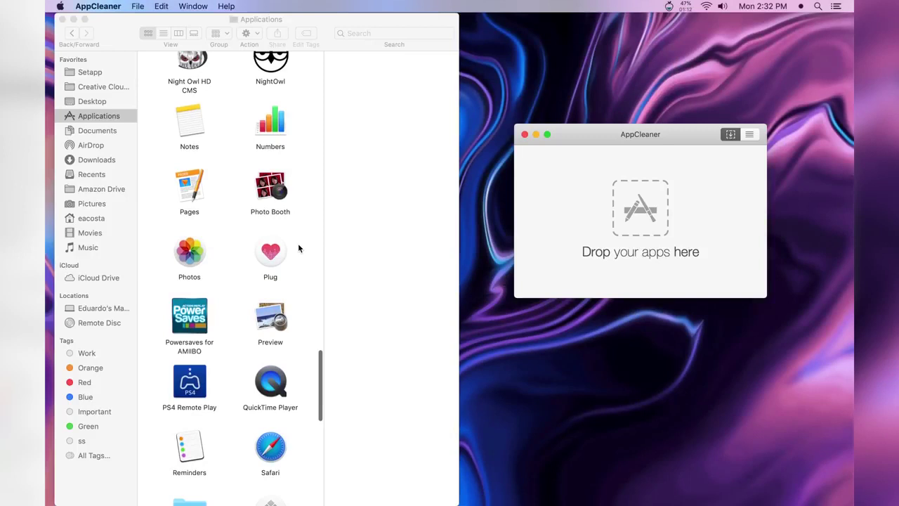
{"action": "left_click_drag", "start_coordinate": [273, 262], "coordinate": [604, 218]}
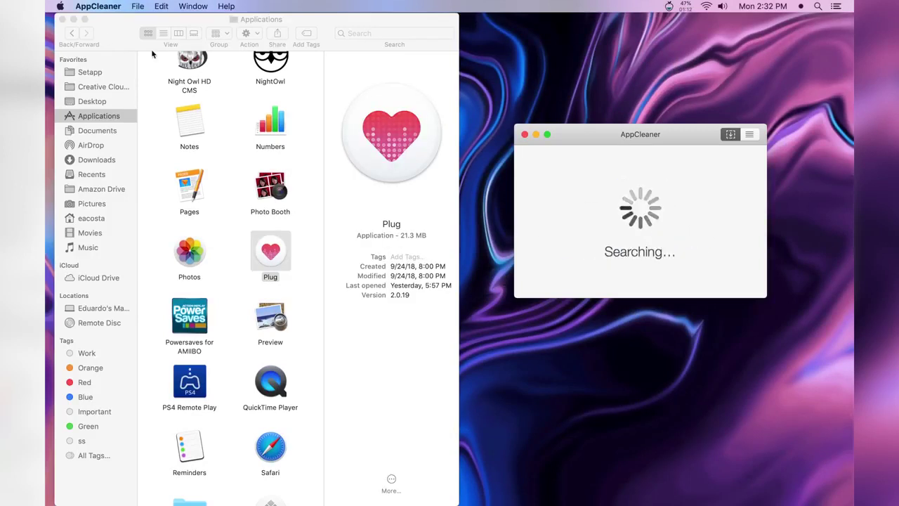
{"action": "left_click", "coordinate": [62, 19]}
{"action": "scroll", "coordinate": [585, 225], "scroll_direction": "down", "scroll_amount": 4}
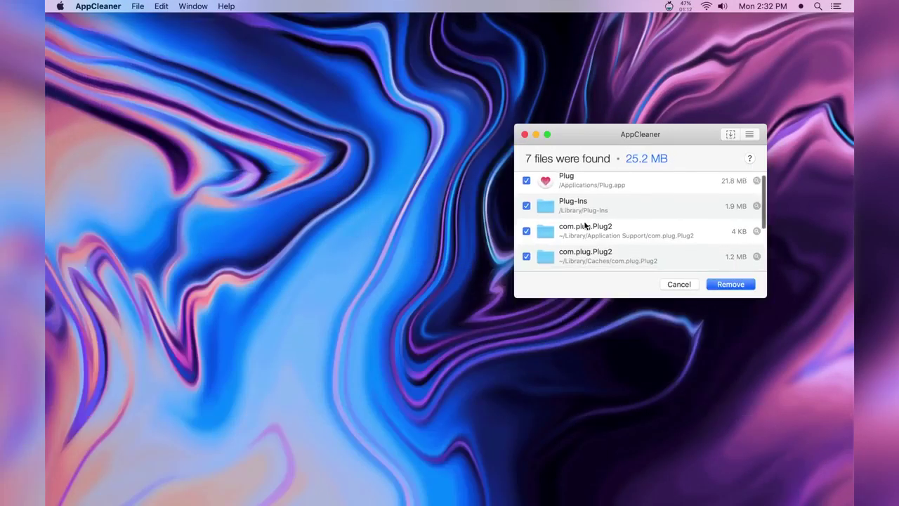
{"action": "left_click", "coordinate": [526, 233]}
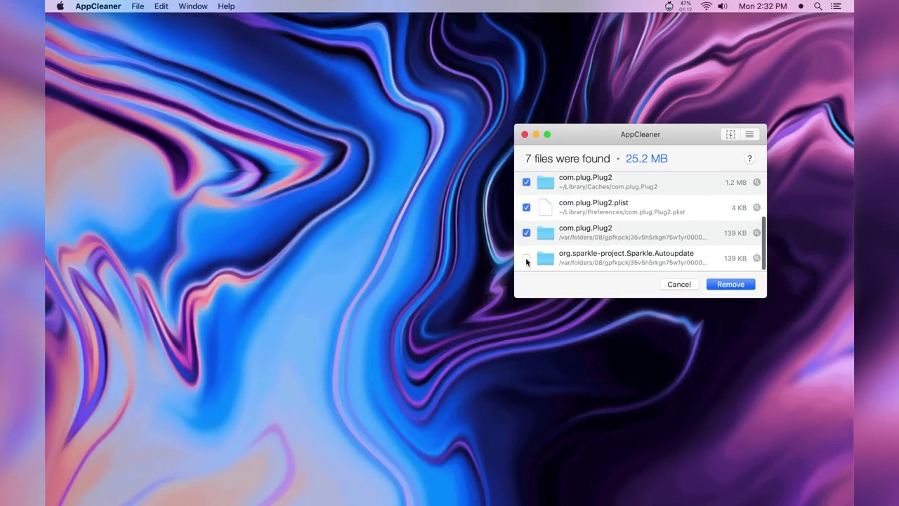
{"action": "scroll", "coordinate": [637, 247], "scroll_direction": "up", "scroll_amount": 1}
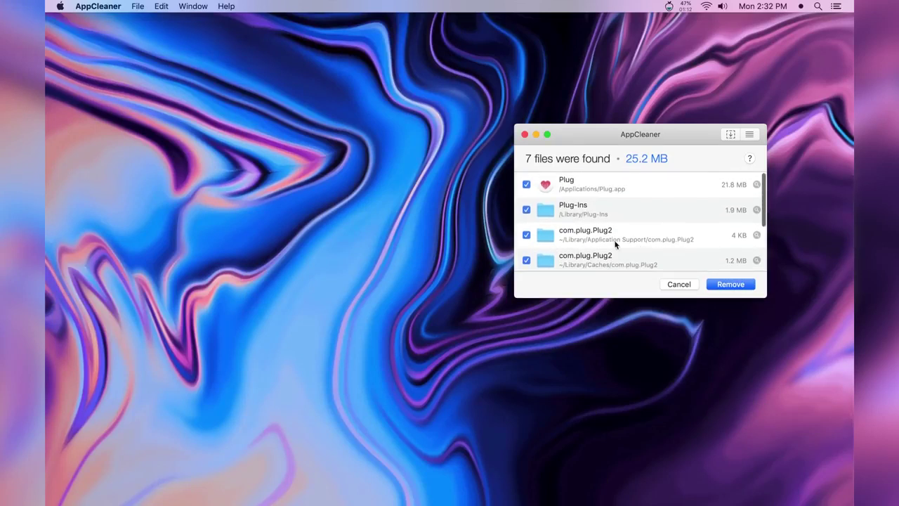
{"action": "left_click", "coordinate": [534, 212]}
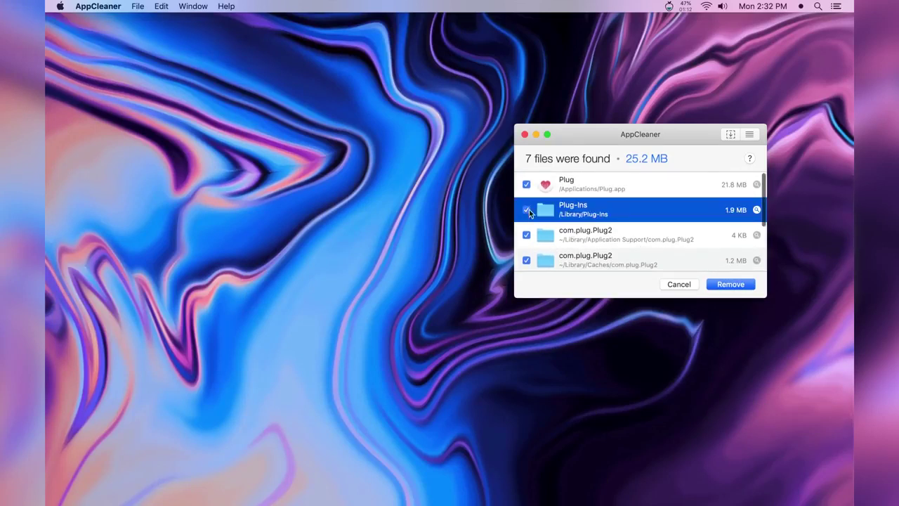
{"action": "scroll", "coordinate": [609, 217], "scroll_direction": "down", "scroll_amount": 3}
{"action": "scroll", "coordinate": [609, 217], "scroll_direction": "up", "scroll_amount": 4}
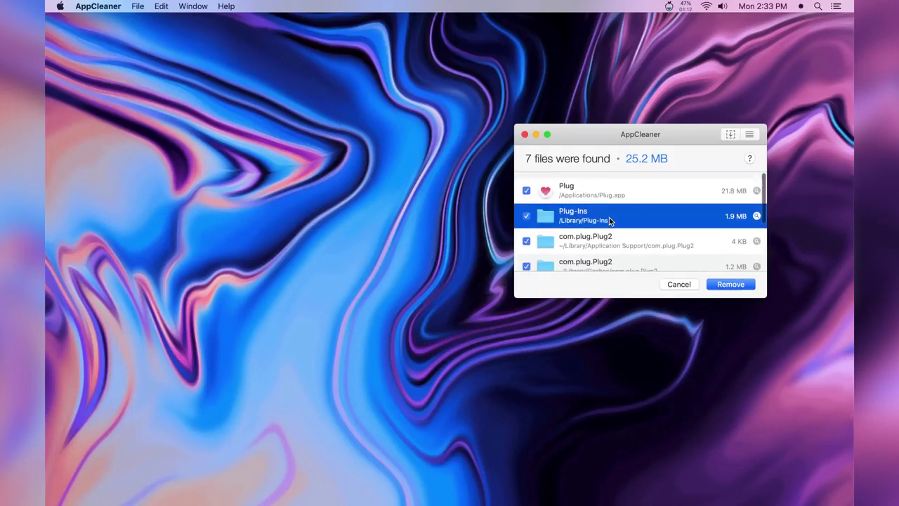
{"action": "left_click", "coordinate": [594, 186]}
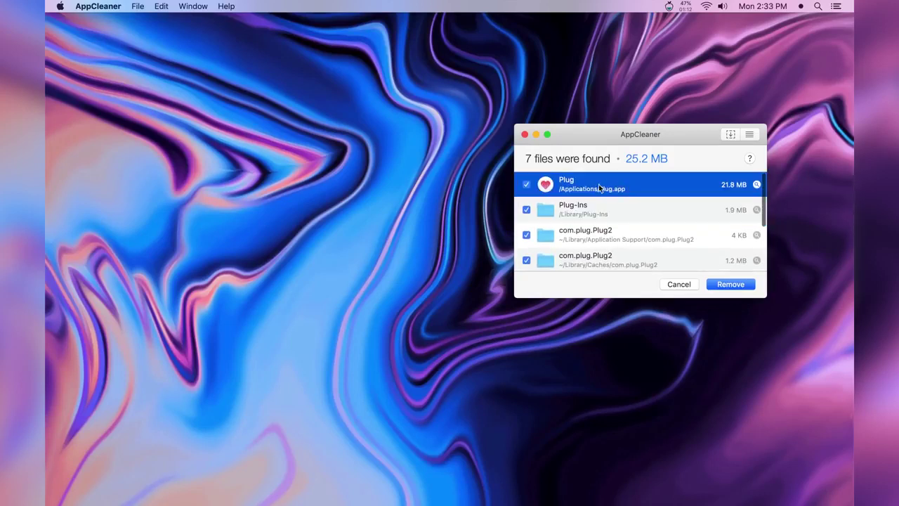
{"action": "scroll", "coordinate": [598, 236], "scroll_direction": "down", "scroll_amount": 4}
{"action": "scroll", "coordinate": [598, 237], "scroll_direction": "up", "scroll_amount": 5}
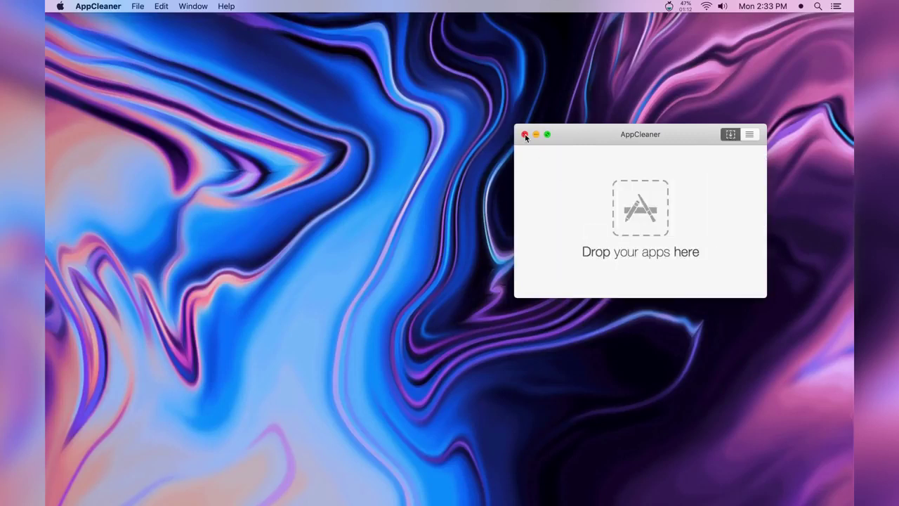
From the applications list, remove Logitech Options and its 4 related files, then return to drop view
{"action": "left_click", "coordinate": [751, 136]}
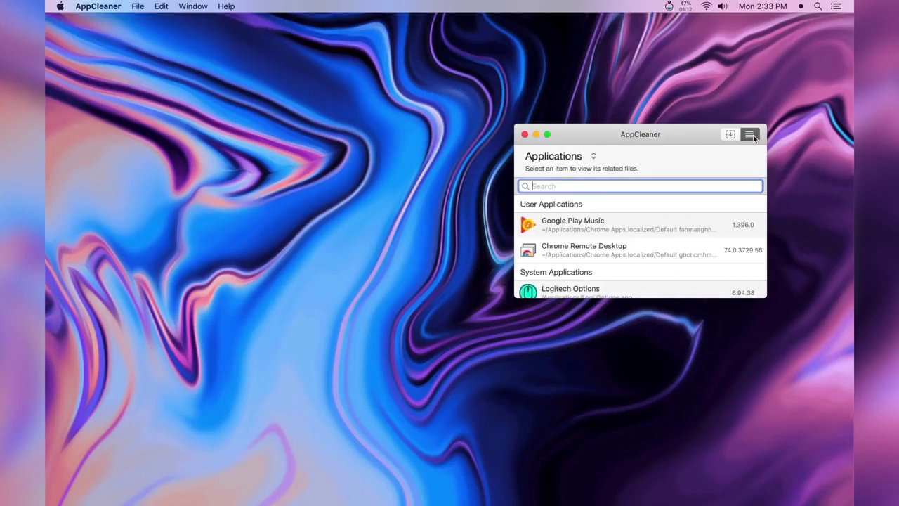
{"action": "scroll", "coordinate": [650, 248], "scroll_direction": "down", "scroll_amount": 3}
{"action": "scroll", "coordinate": [650, 253], "scroll_direction": "up", "scroll_amount": 2}
{"action": "left_click", "coordinate": [636, 253]}
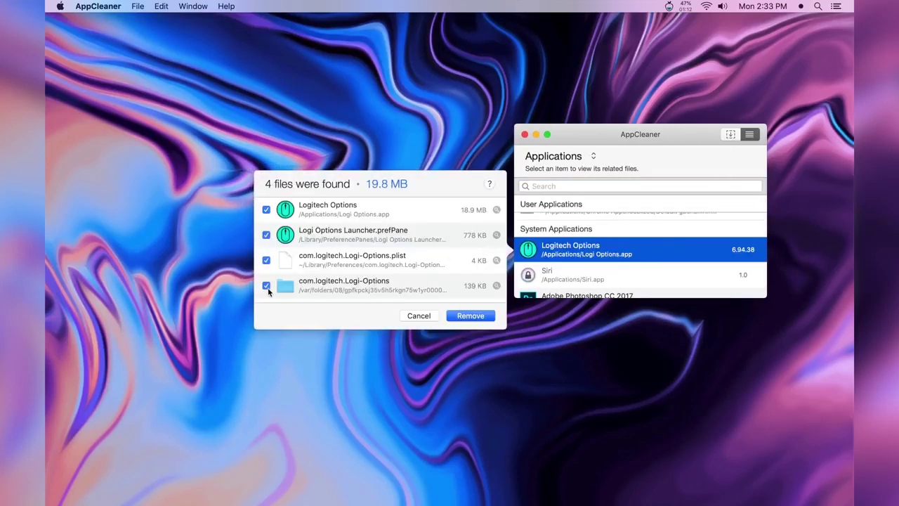
{"action": "left_click", "coordinate": [470, 316]}
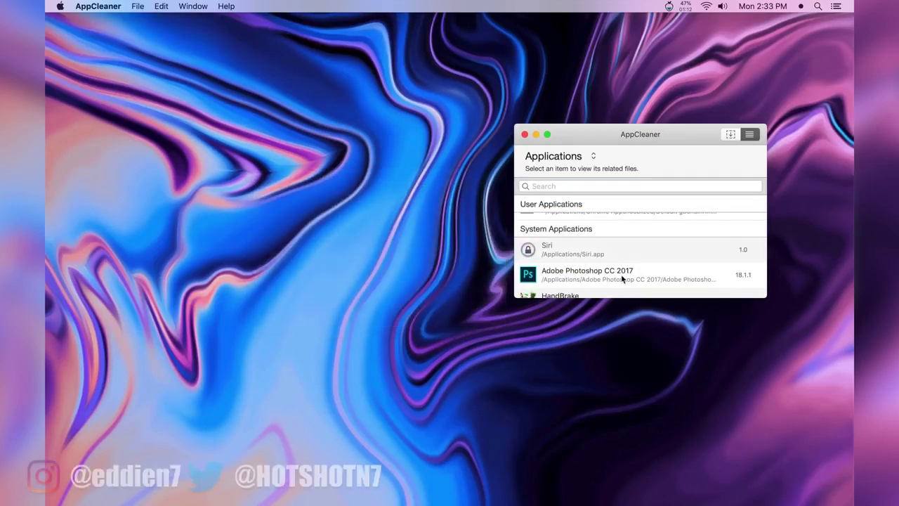
{"action": "scroll", "coordinate": [624, 267], "scroll_direction": "down", "scroll_amount": 3}
{"action": "scroll", "coordinate": [627, 254], "scroll_direction": "up", "scroll_amount": 10}
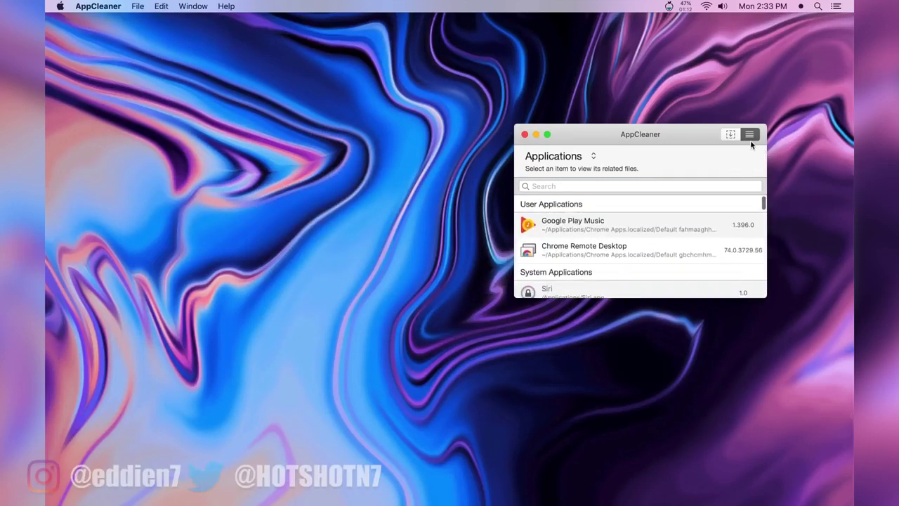
{"action": "left_click", "coordinate": [730, 134]}
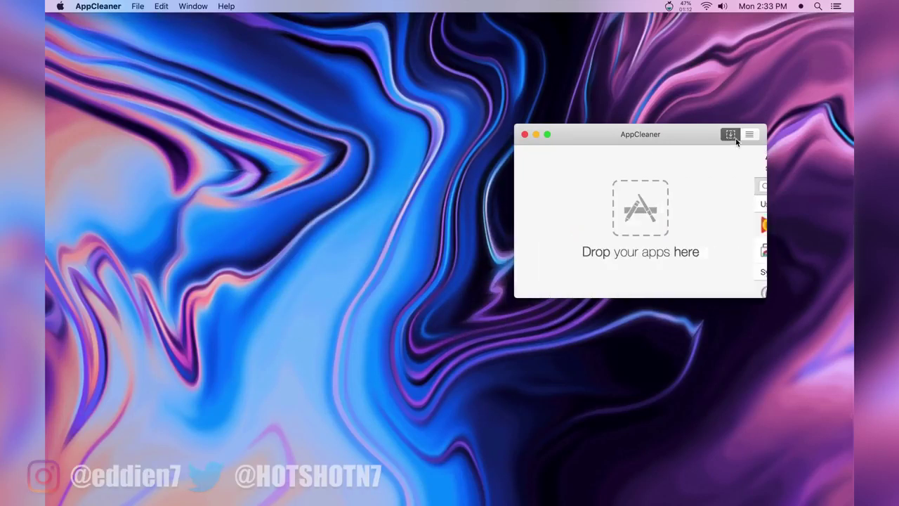
Close AppCleaner and empty the Trash from the Dock, confirming the permanent erase
{"action": "left_click", "coordinate": [525, 135]}
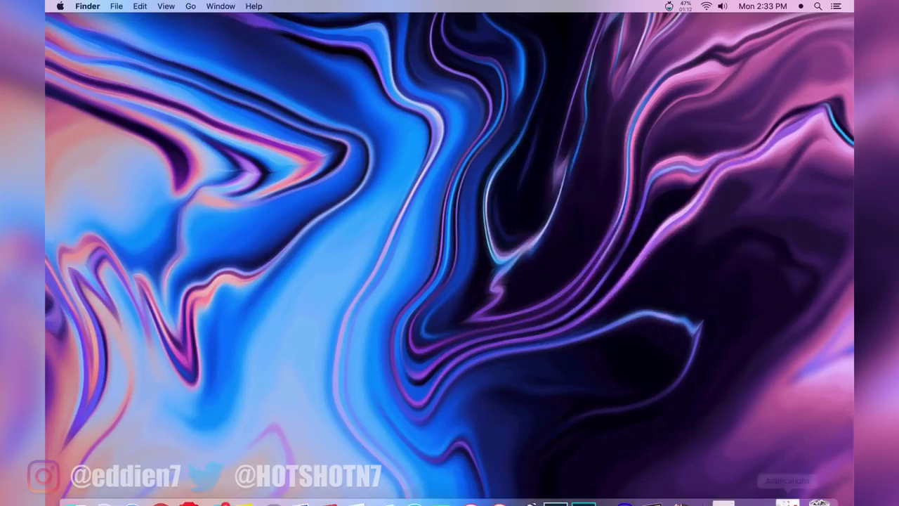
{"action": "left_click", "coordinate": [820, 497]}
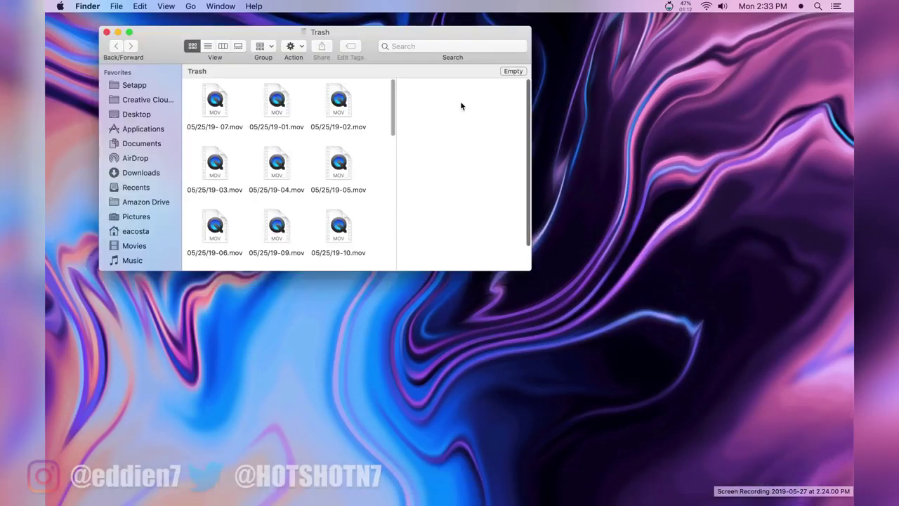
{"action": "left_click", "coordinate": [513, 71]}
{"action": "left_click", "coordinate": [541, 184]}
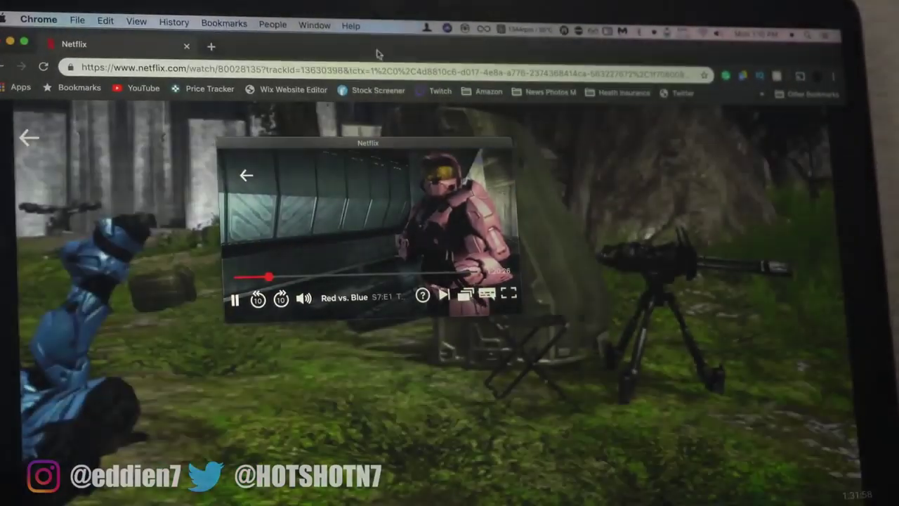
Load the finviz Stock Screener bookmark while moving the floating Red vs. Blue video to the right
{"action": "left_click", "coordinate": [377, 90]}
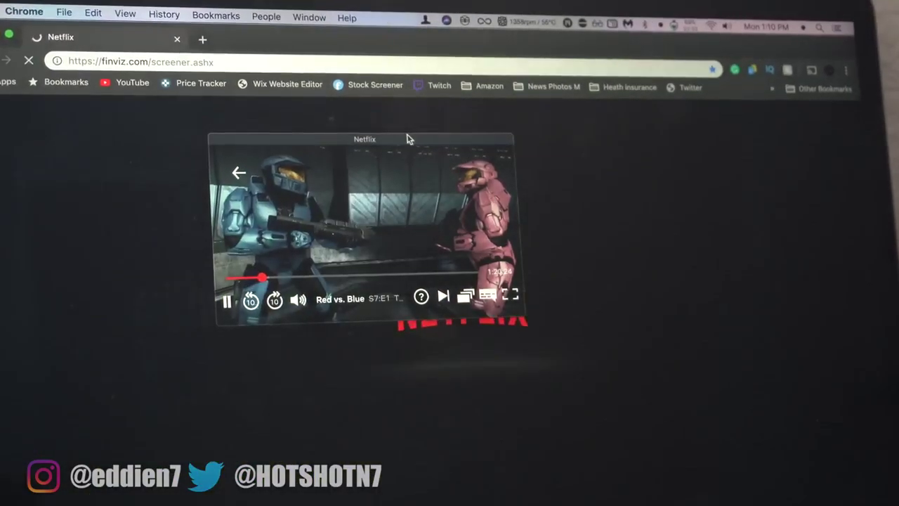
{"action": "left_click_drag", "start_coordinate": [408, 139], "coordinate": [594, 133]}
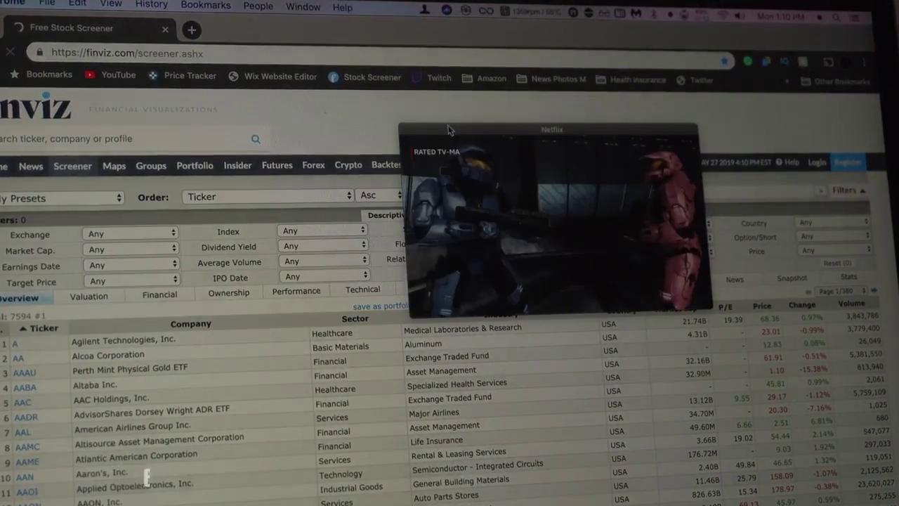
{"action": "left_click_drag", "start_coordinate": [452, 129], "coordinate": [548, 133]}
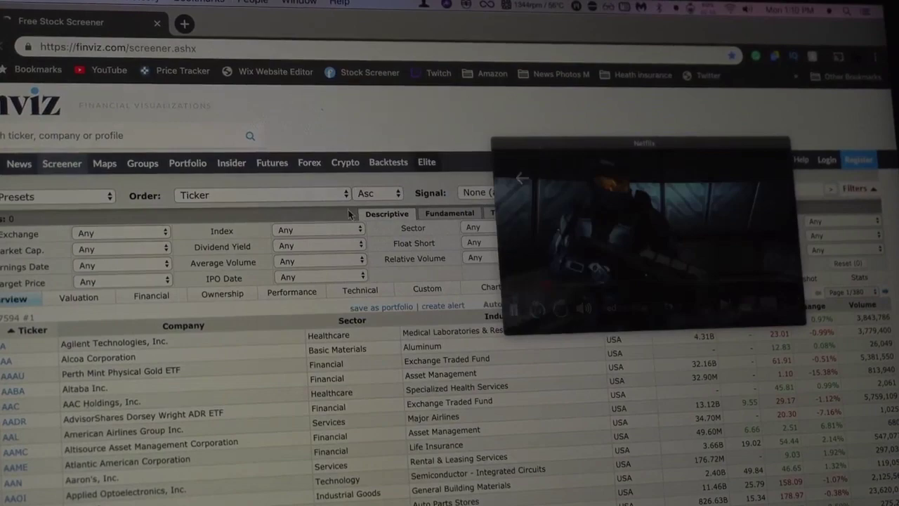
{"action": "scroll", "coordinate": [330, 295], "scroll_direction": "down", "scroll_amount": 1}
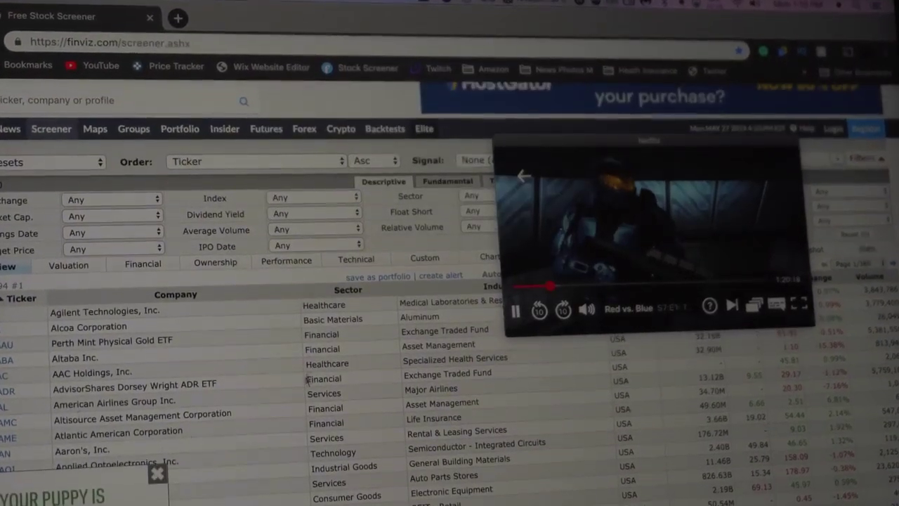